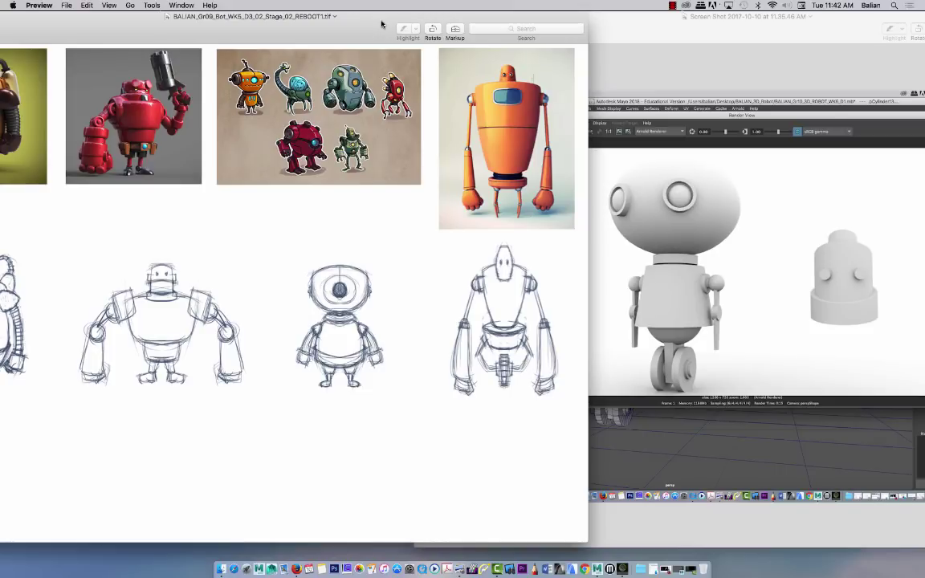
Arrange the robot sketch sheet and the robot render screenshot side by side and examine both references
mouse_move(696, 26)
left_mouse_down()
mouse_move(672, 20)
mouse_move(694, 19)
left_mouse_up()
left_click_drag(310, 38, 411, 15)
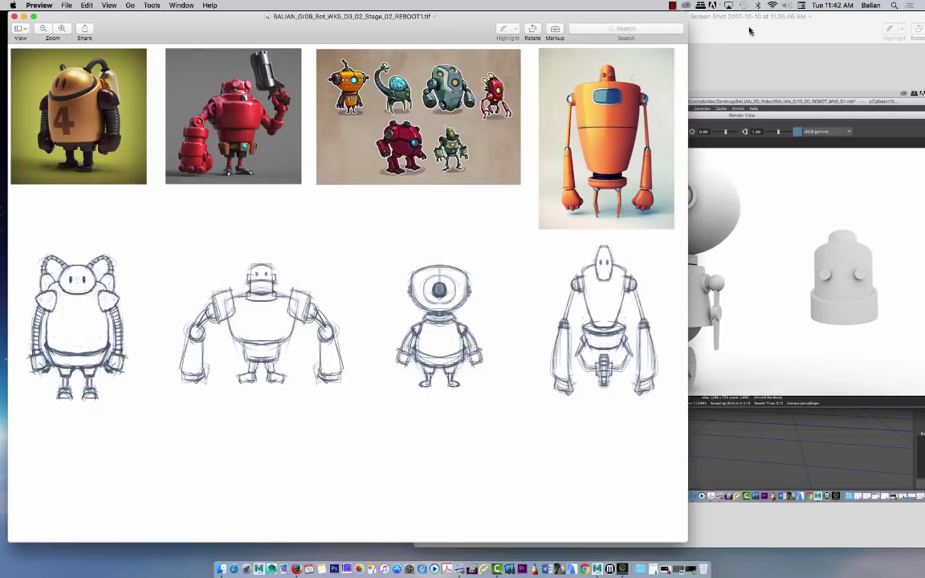
left_click_drag(750, 30, 779, 11)
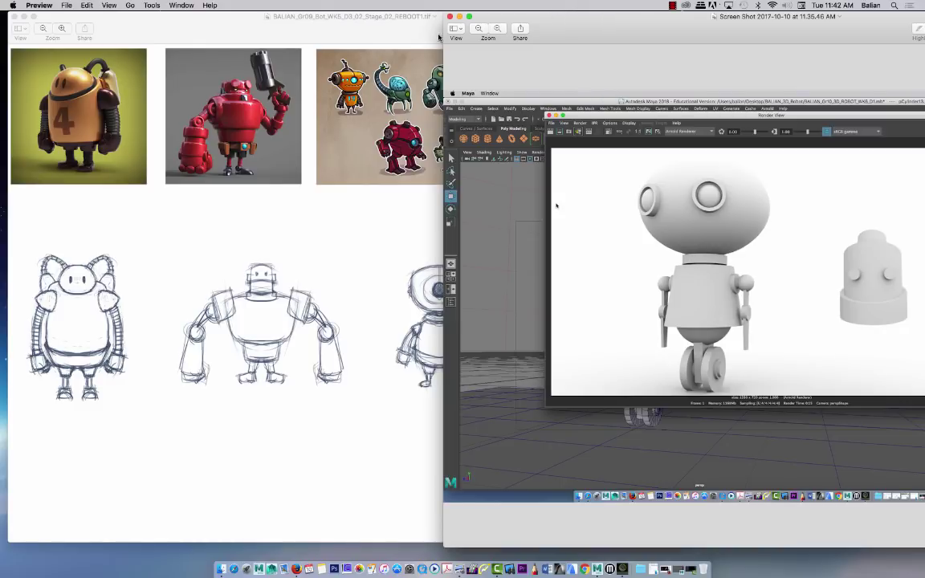
left_click(272, 33)
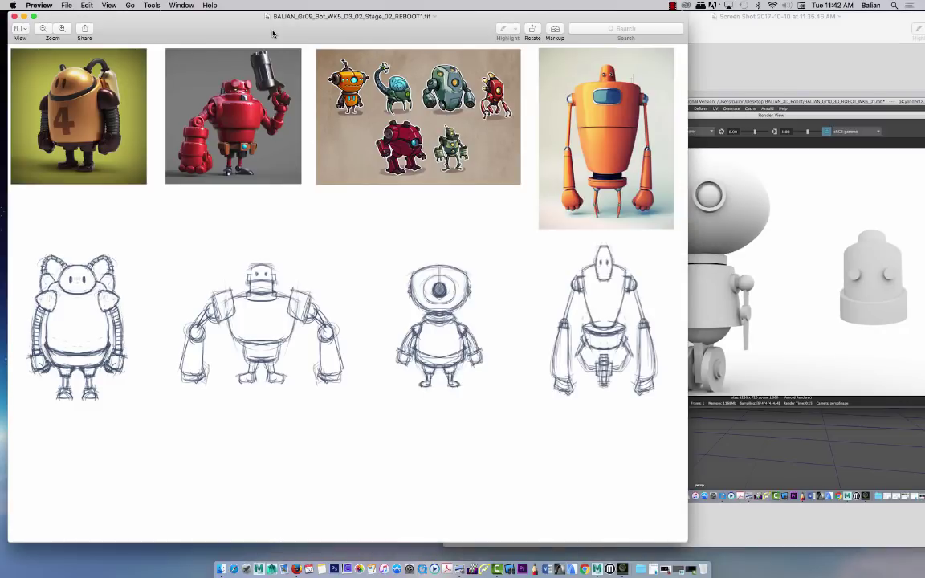
left_click(727, 73)
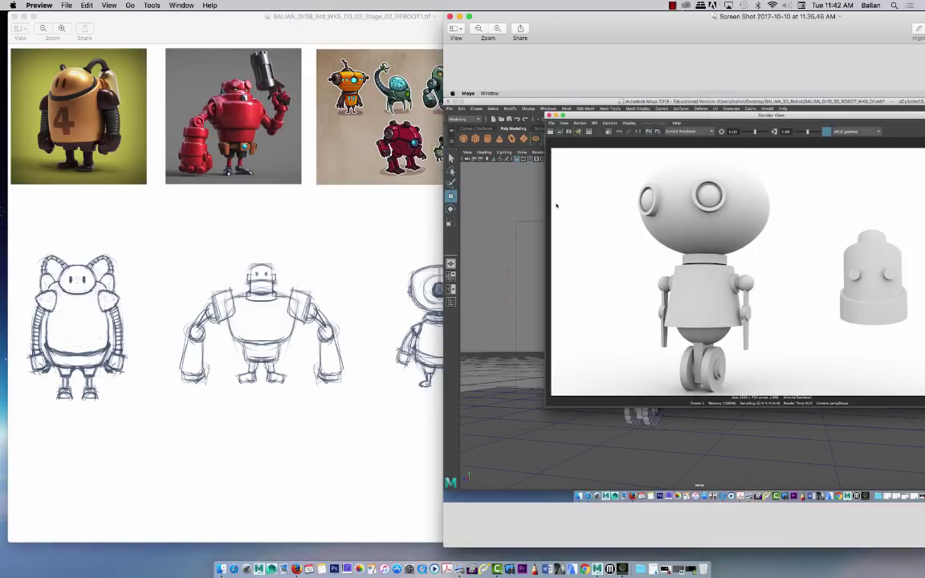
Switch to Maya and choose the Modeling menu set
left_click(678, 568)
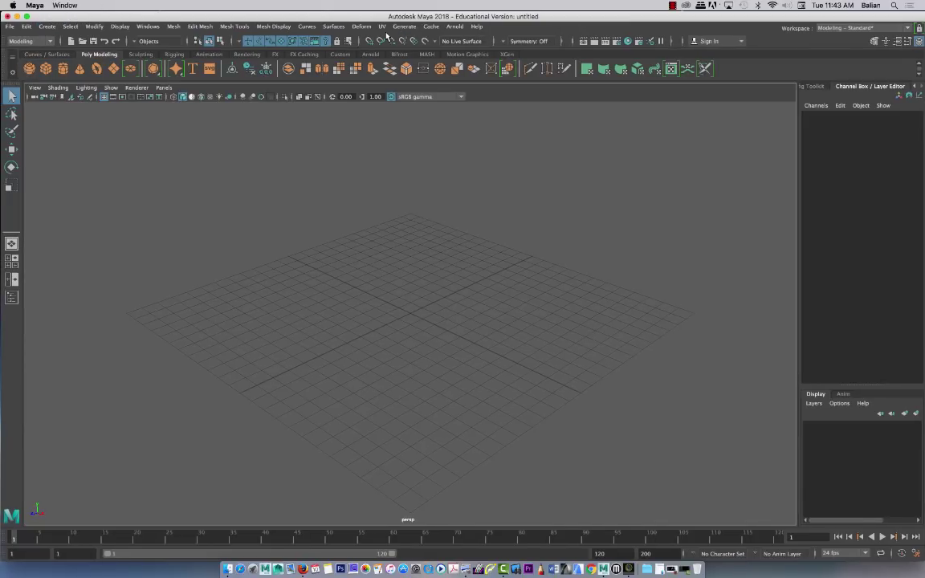
left_click(30, 42)
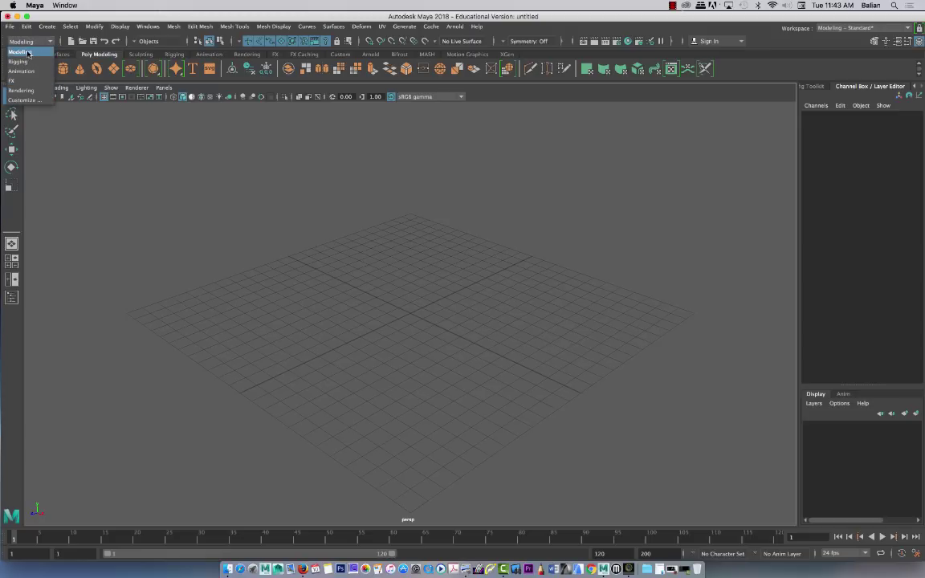
left_click(23, 50)
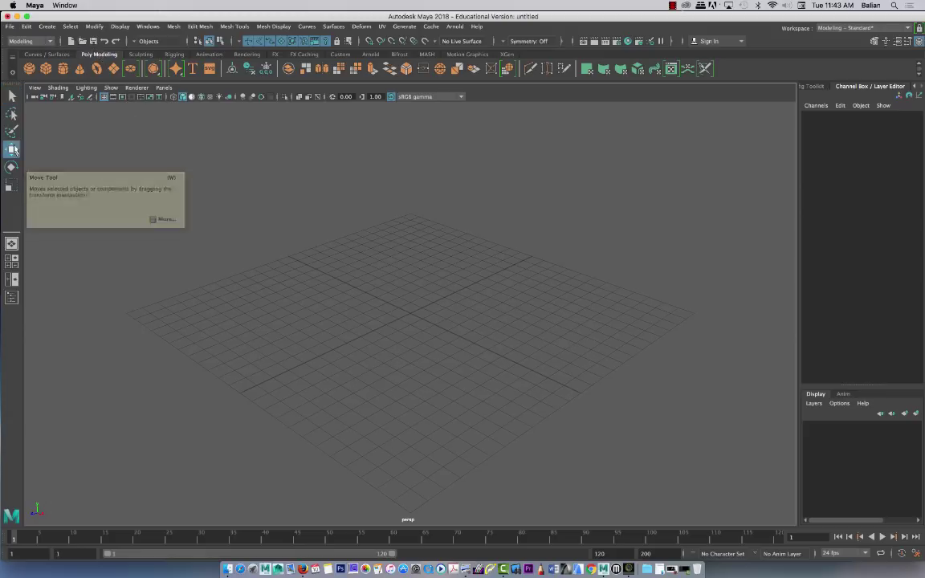
left_click(11, 149)
left_click(11, 167)
left_click(11, 185)
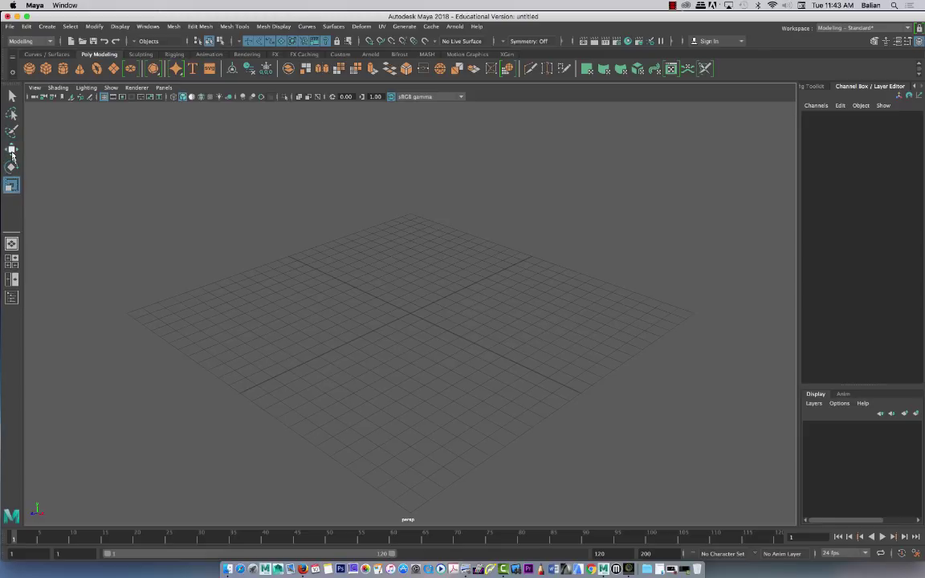
left_click(11, 150)
left_click(11, 167)
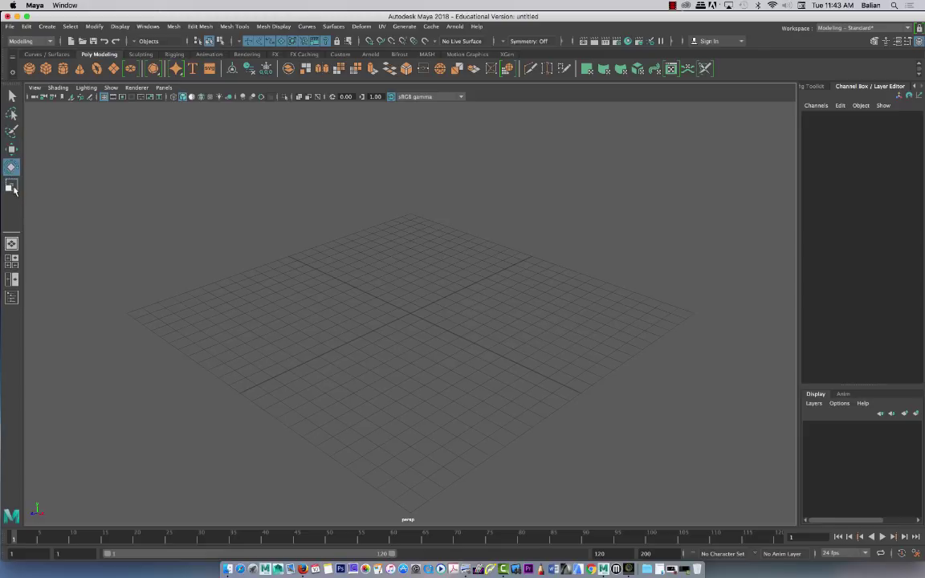
left_click(11, 186)
left_click(12, 95)
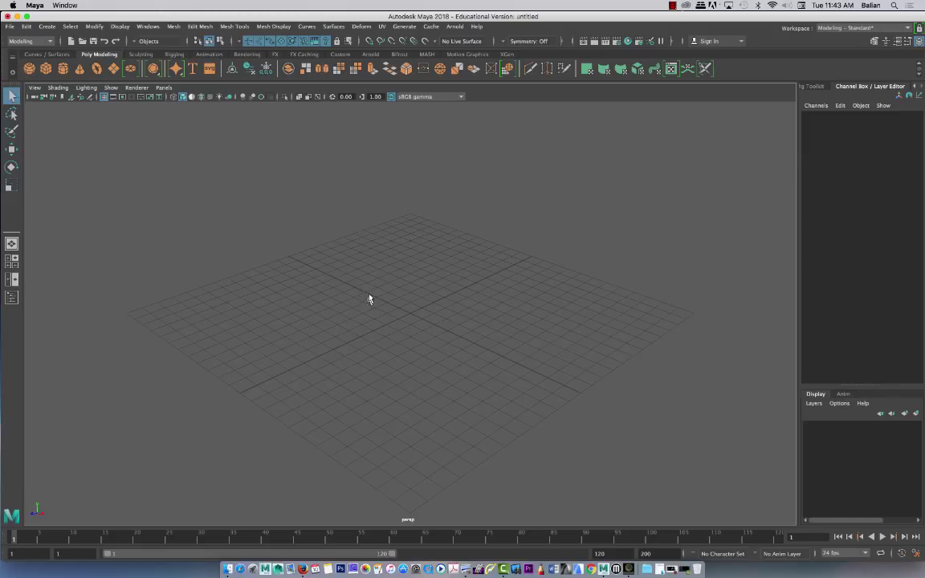
Examine the empty ground grid from different angles and distances in the perspective view
left_click_drag(370, 299, 494, 395, "alt")
scroll(427, 313, "down", 3)
scroll(427, 312, "up", 3)
scroll(425, 310, "down", 5)
scroll(426, 311, "up", 6)
left_click_drag(426, 311, 372, 303, "alt")
middle_click_drag(380, 309, 386, 257, "alt")
left_click_drag(387, 257, 345, 273, "alt")
middle_click_drag(399, 265, 204, 229, "alt")
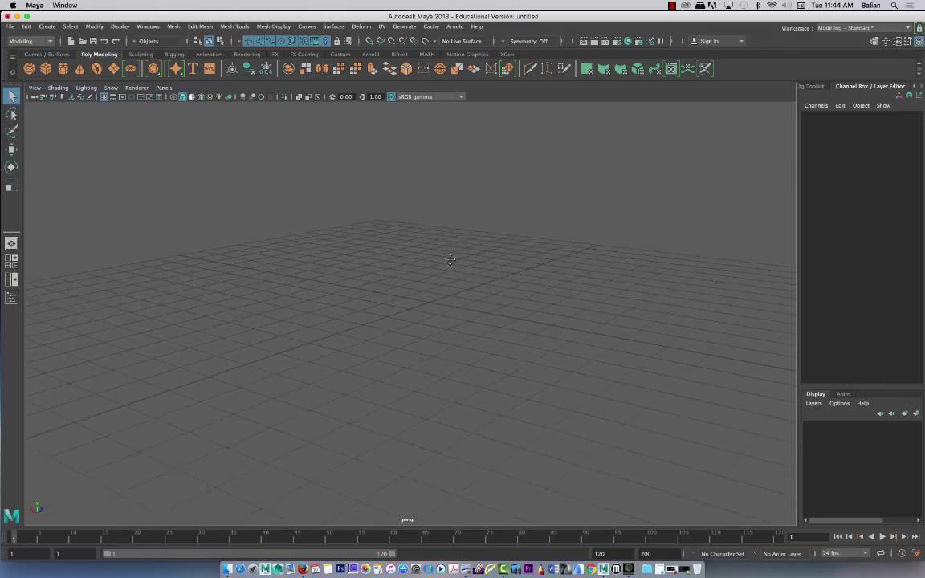
right_click_drag(458, 260, 472, 326, "alt")
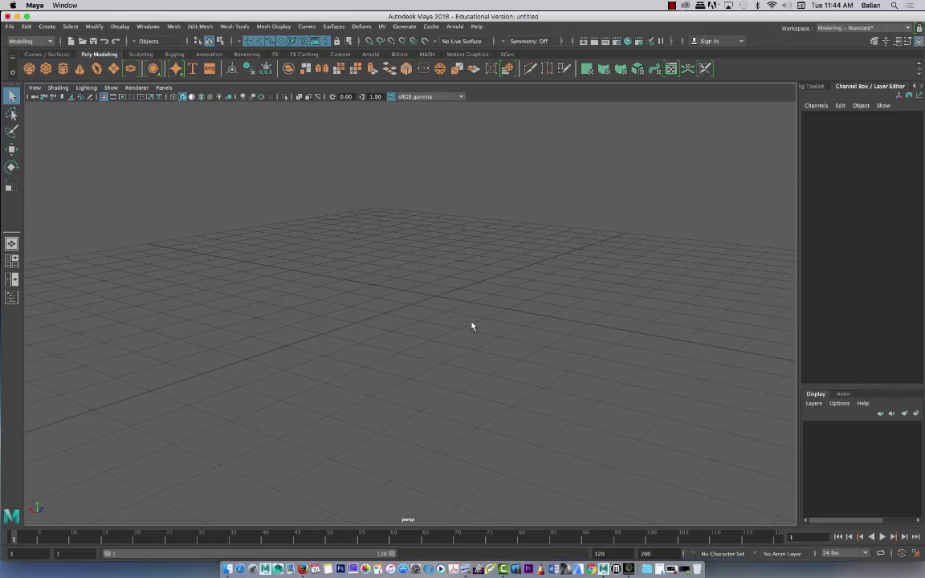
Create a polygon sphere at the centre of the grid
left_click(29, 69)
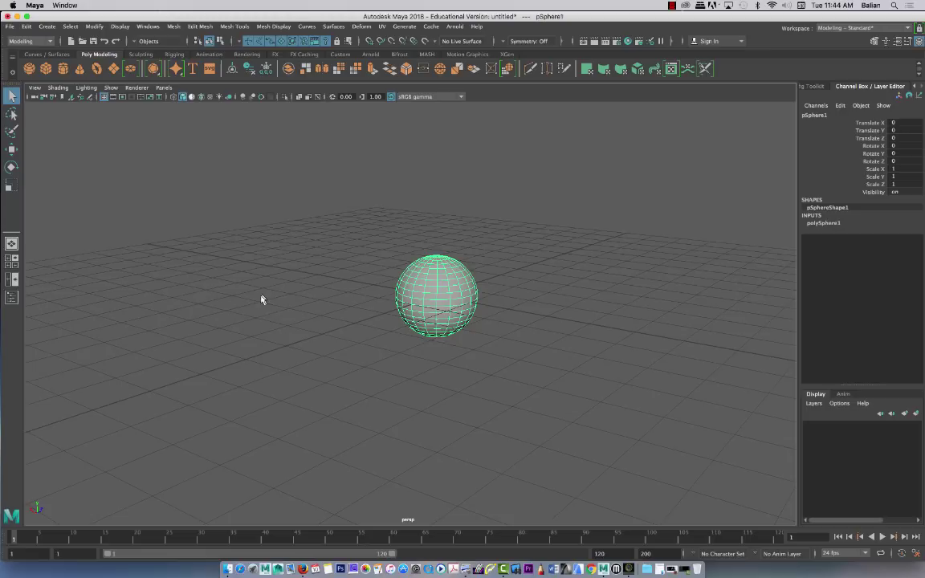
mouse_move(262, 299)
left_mouse_down("alt")
mouse_move(308, 295)
mouse_move(238, 310)
mouse_move(250, 304)
left_mouse_up("alt")
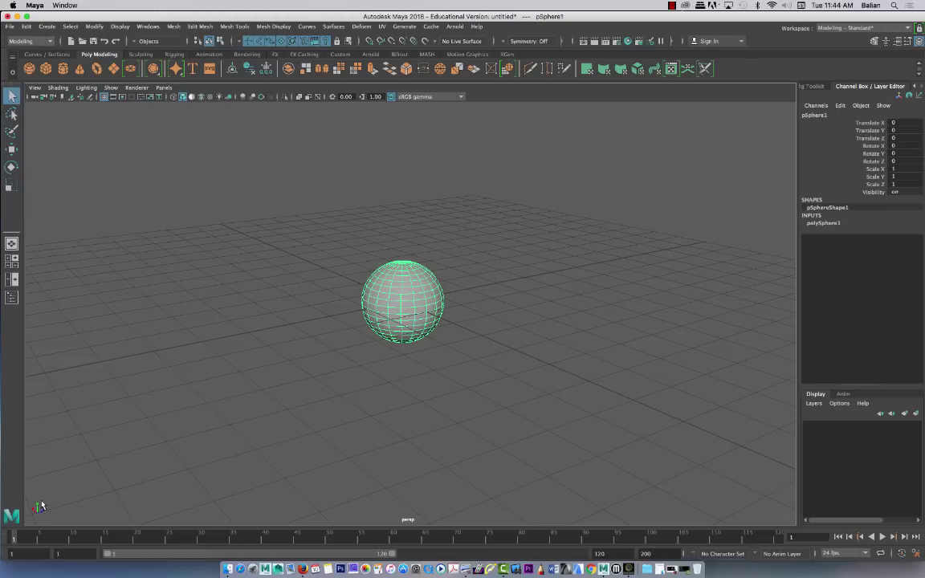
Move the sphere along each axis to about 1.68 in X, -0.79 in Y and 0.59 in Z
key("w")
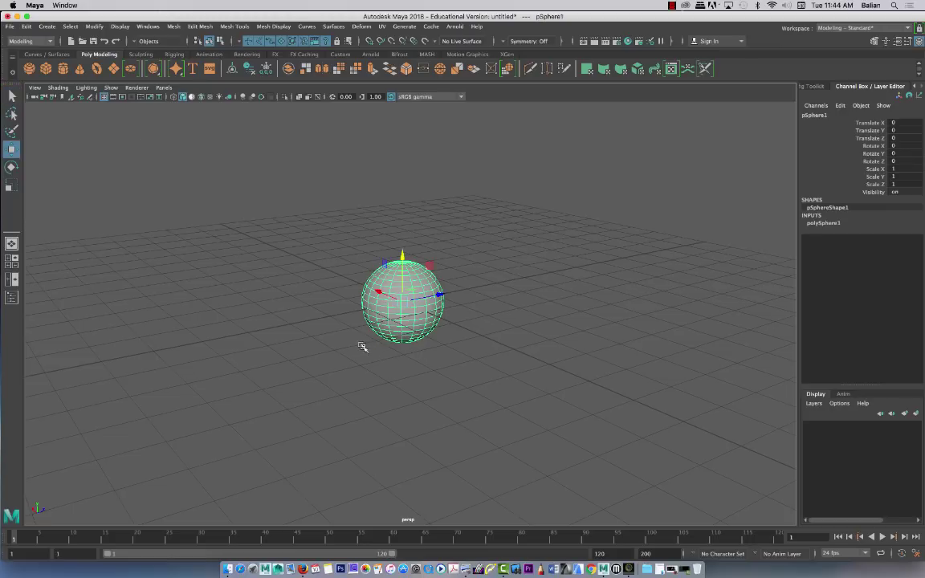
left_click_drag(363, 343, 242, 326, "alt")
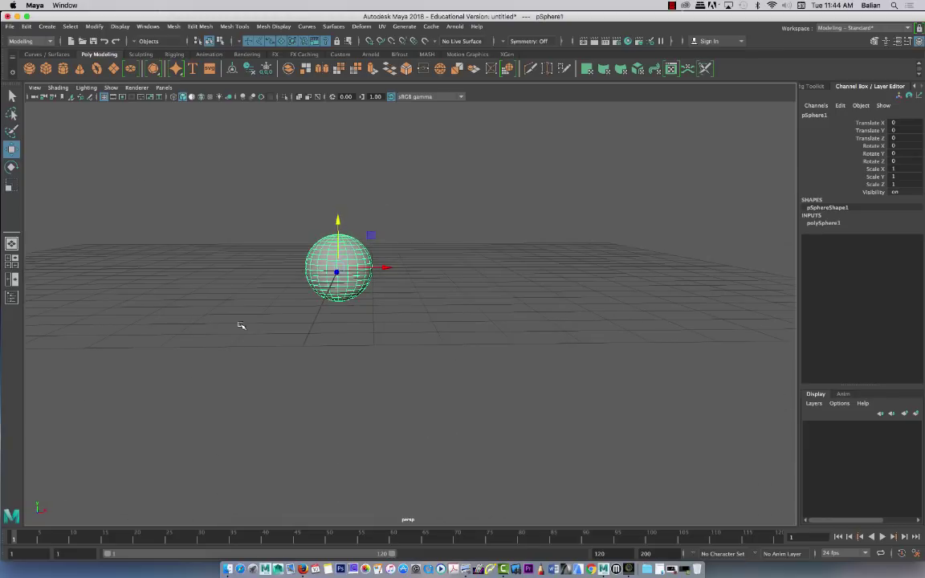
right_click_drag(320, 263, 539, 378, "alt")
left_click_drag(331, 296, 375, 376, "alt")
middle_click_drag(374, 377, 188, 371, "alt")
mouse_move(292, 315)
right_mouse_down("alt")
mouse_move(363, 356)
mouse_move(278, 318)
right_mouse_up("alt")
left_click_drag(278, 317, 299, 310, "alt")
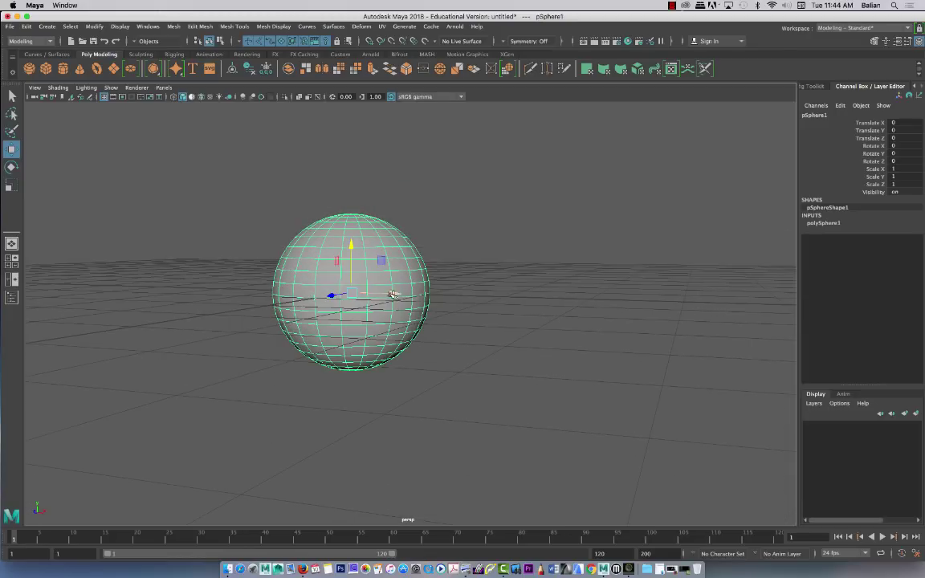
left_click_drag(392, 293, 528, 313)
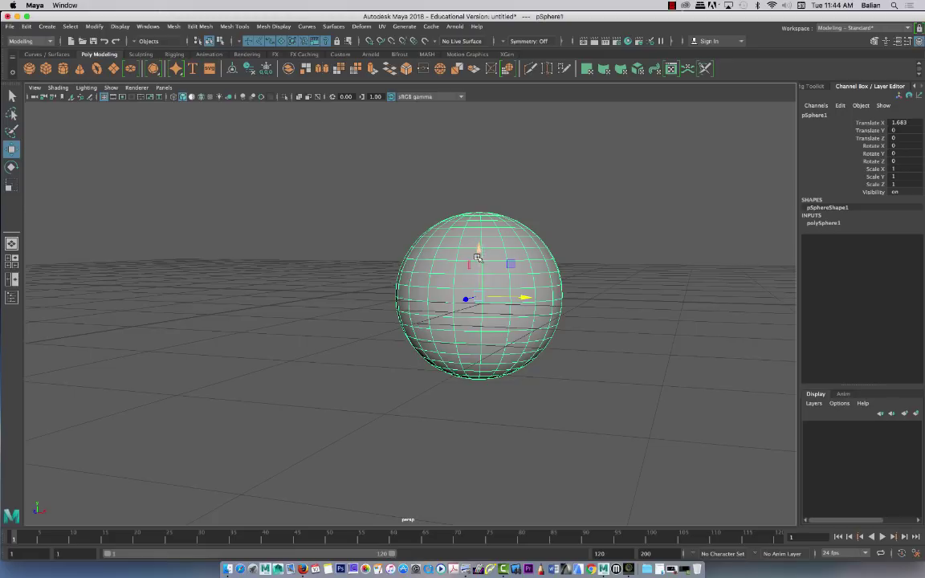
left_click_drag(478, 251, 475, 300)
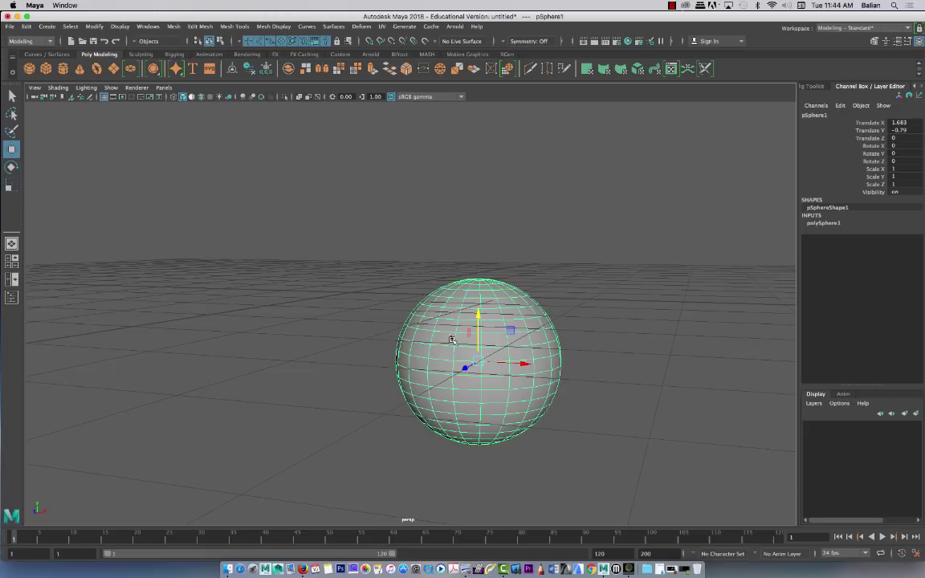
left_click_drag(364, 354, 346, 394, "alt")
left_click_drag(273, 408, 128, 440)
left_click(351, 385)
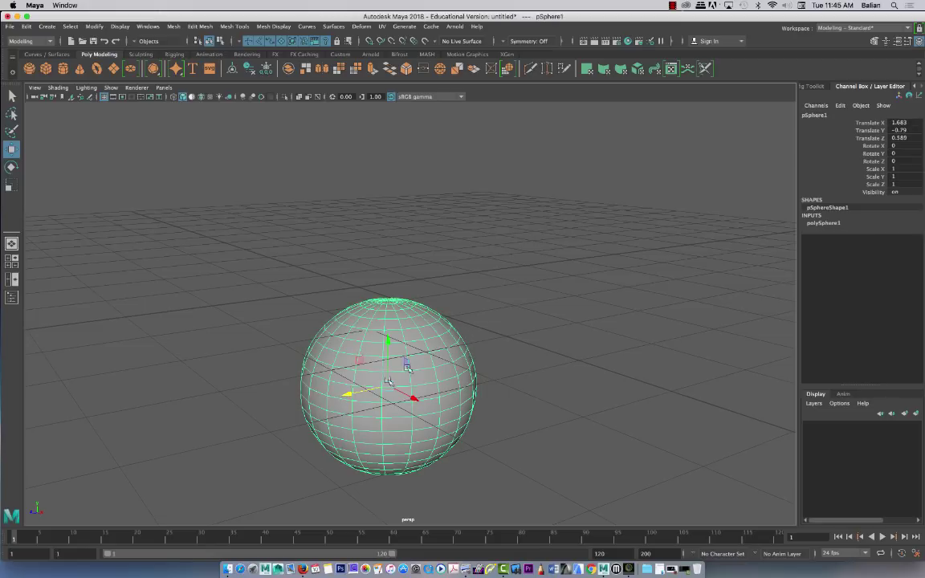
Set the sphere's Translate X, Y and Z to 0 to return it to the origin
left_click_drag(869, 123, 869, 138)
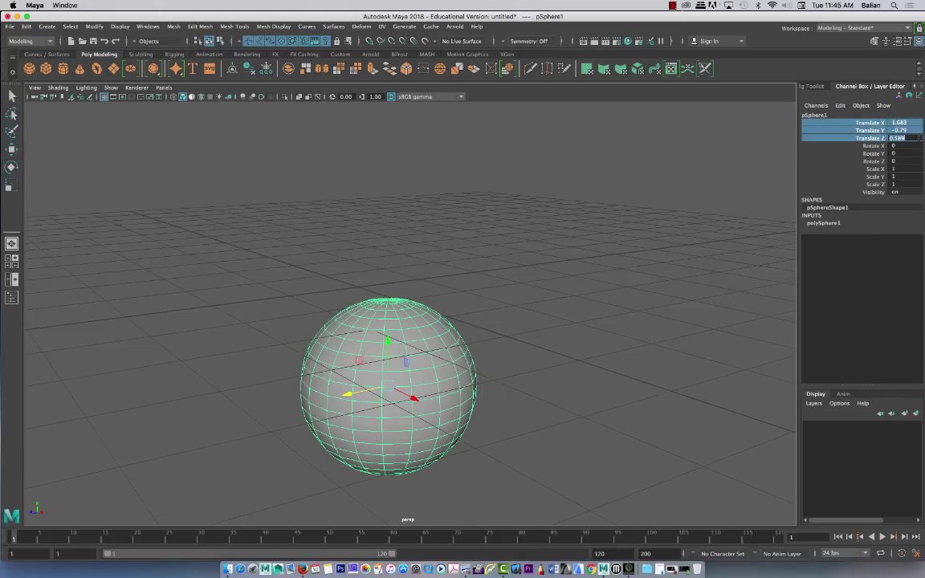
type("0")
key("Return")
Scale the sphere up uniformly to about 1.53
left_click_drag(175, 323, 262, 419, "alt")
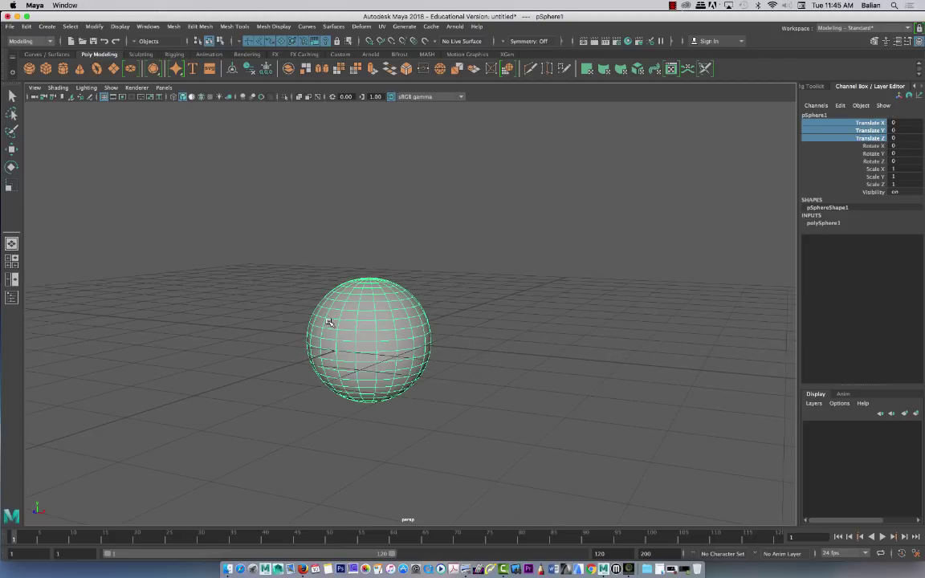
key("w")
key("e")
key("r")
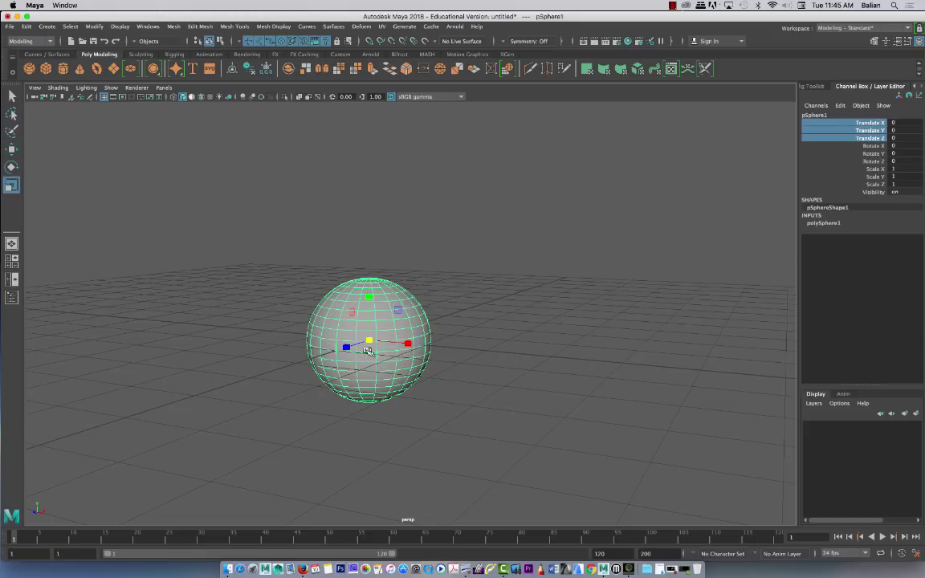
left_click_drag(370, 340, 372, 338)
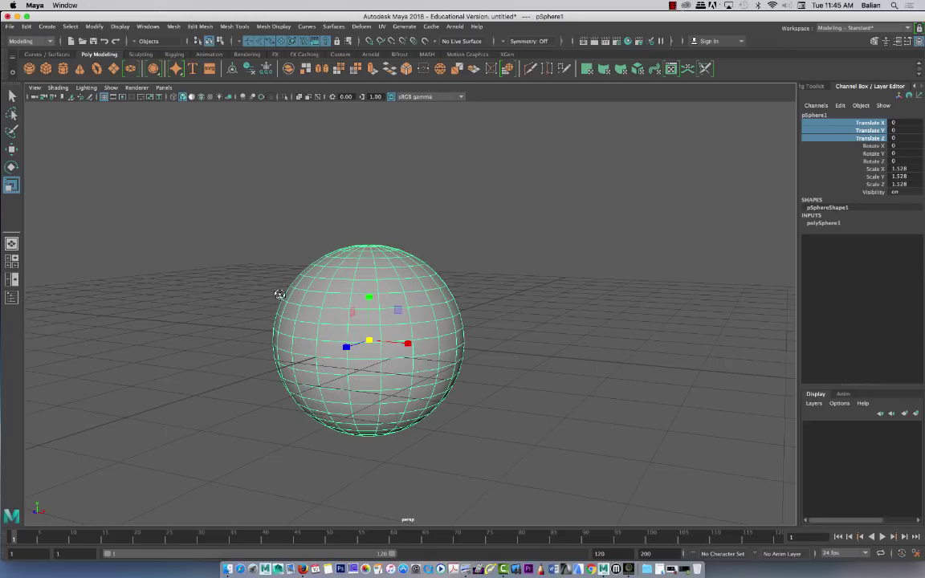
left_click_drag(279, 294, 217, 310, "alt")
Try stretching the sphere along one axis and undo the change
left_click_drag(333, 330, 391, 307)
key("z")
key("z")
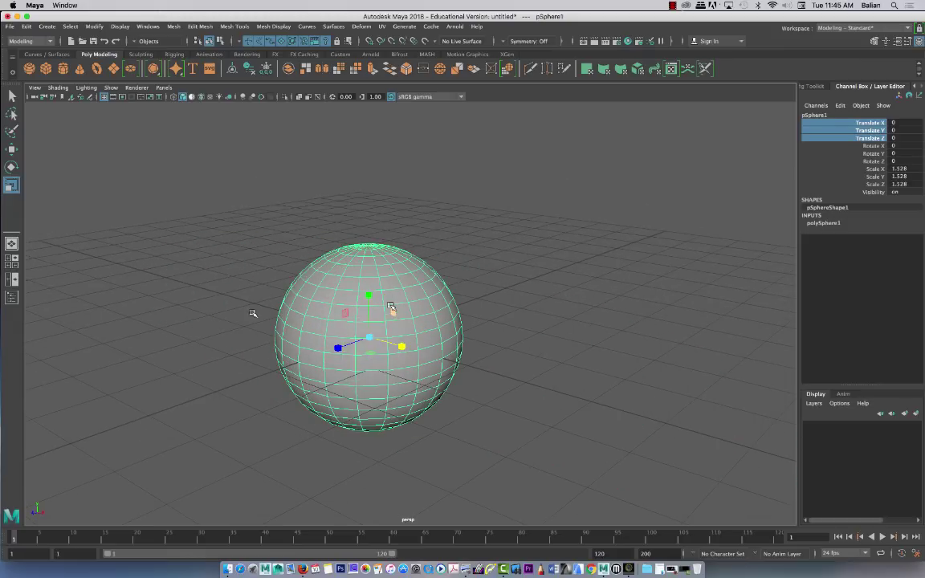
Set the sphere's Scale X, Y and Z to 2
left_click_drag(873, 169, 872, 184)
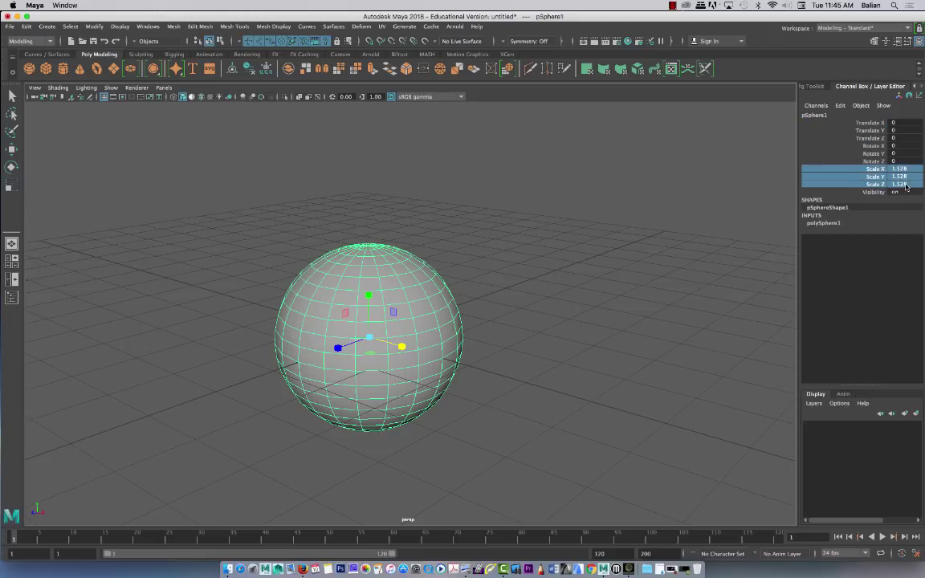
type("2")
key("Return")
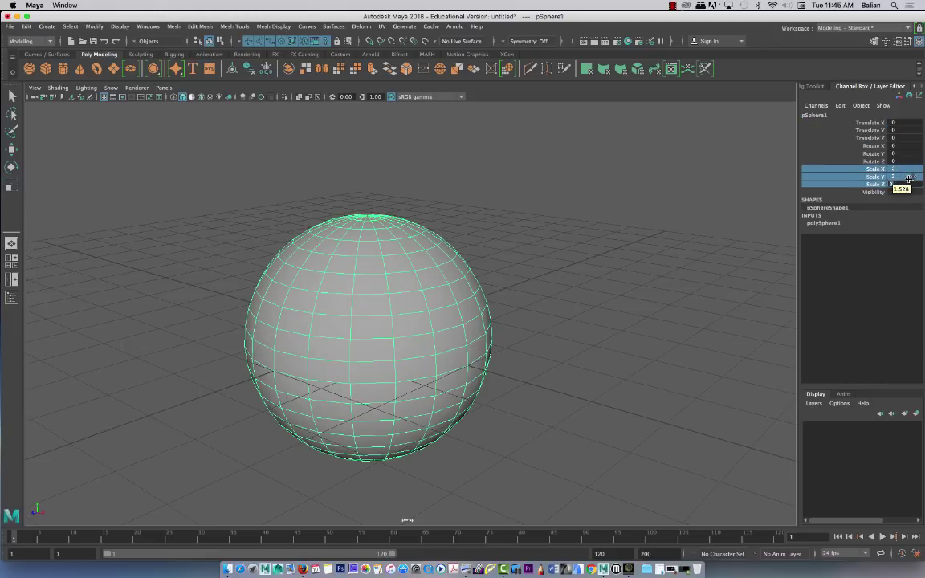
left_click_drag(125, 358, 152, 357, "alt")
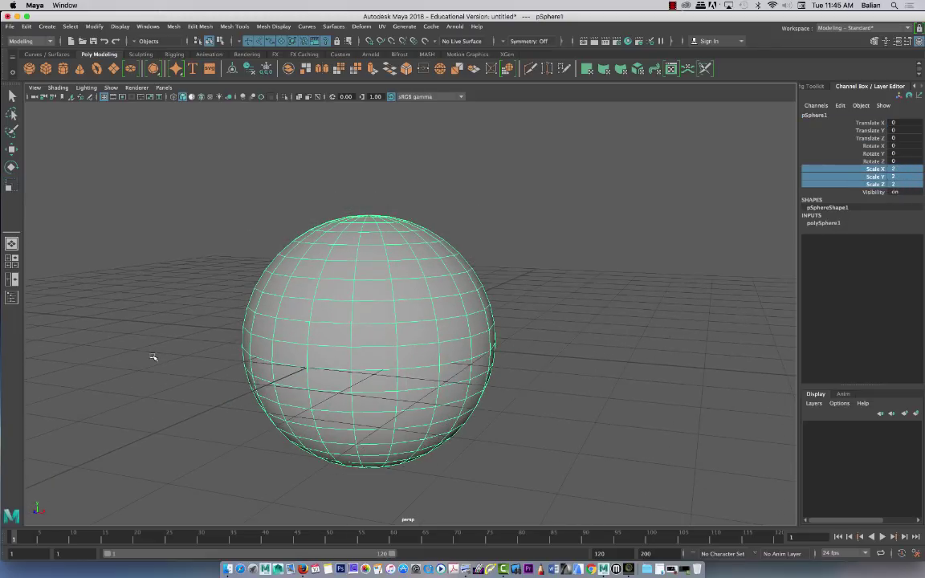
Duplicate the sphere and move the copy straight up above the original to about 3.25 in Y
left_click(12, 149)
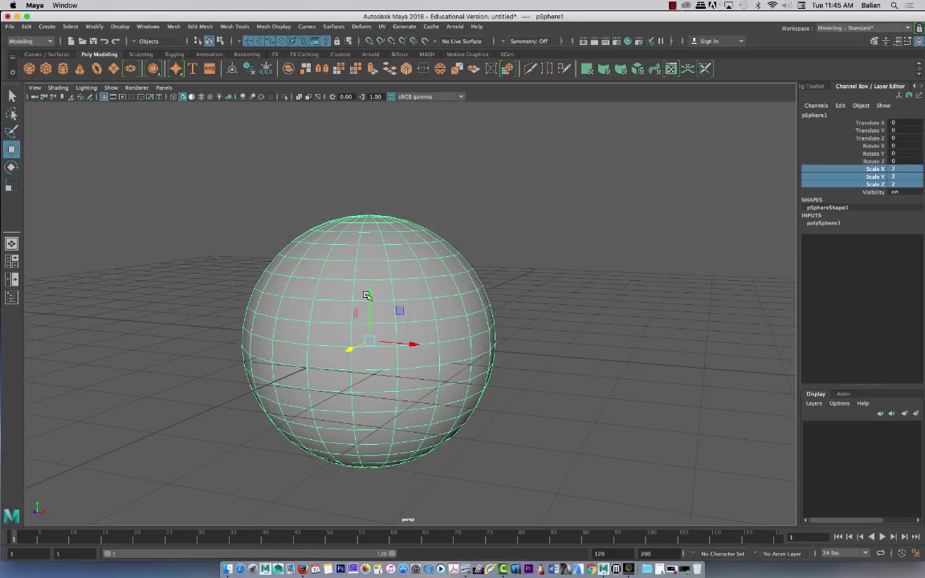
key("super+d")
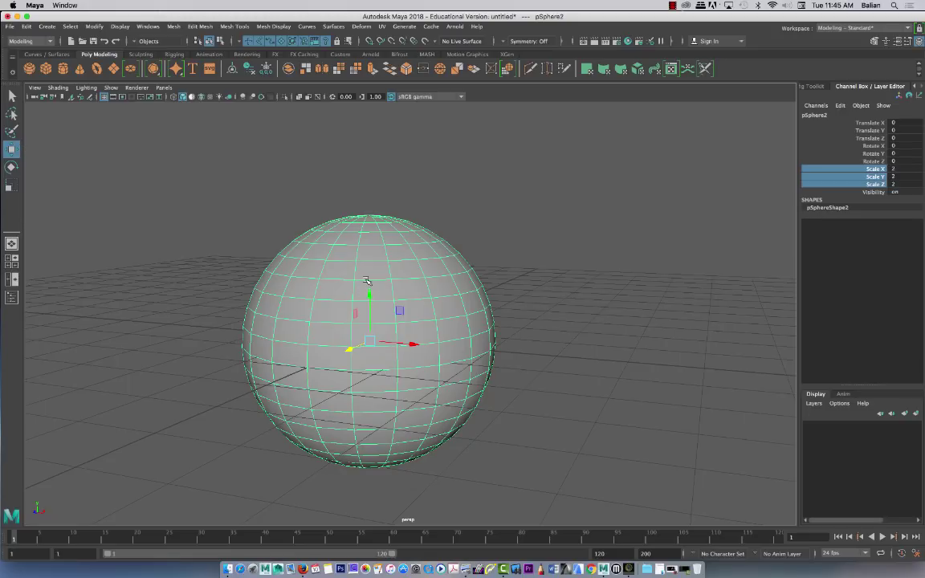
left_click_drag(368, 305, 371, 157)
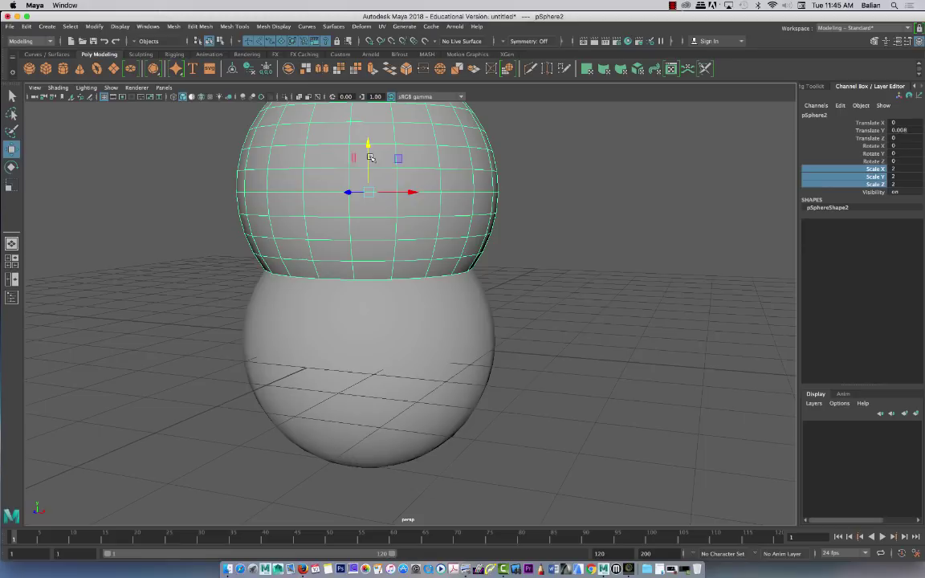
right_click_drag(200, 286, 114, 246, "alt")
left_click_drag(114, 246, 187, 302, "alt")
left_click_drag(381, 197, 374, 253)
Lower the upper sphere to about 2.39 in Y and set its Scale X, Y and Z to 1.5
left_click(369, 346)
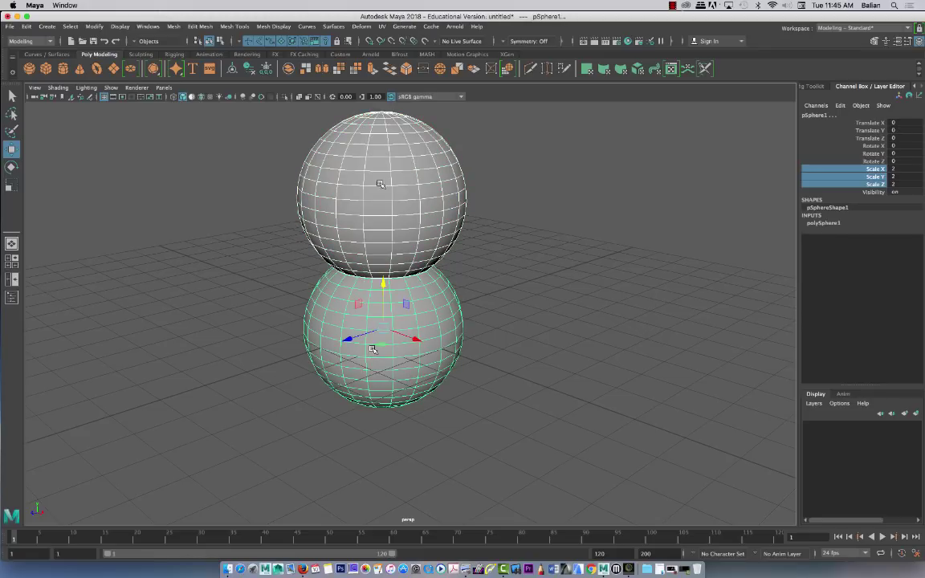
left_click(384, 175)
left_click_drag(384, 175, 387, 127)
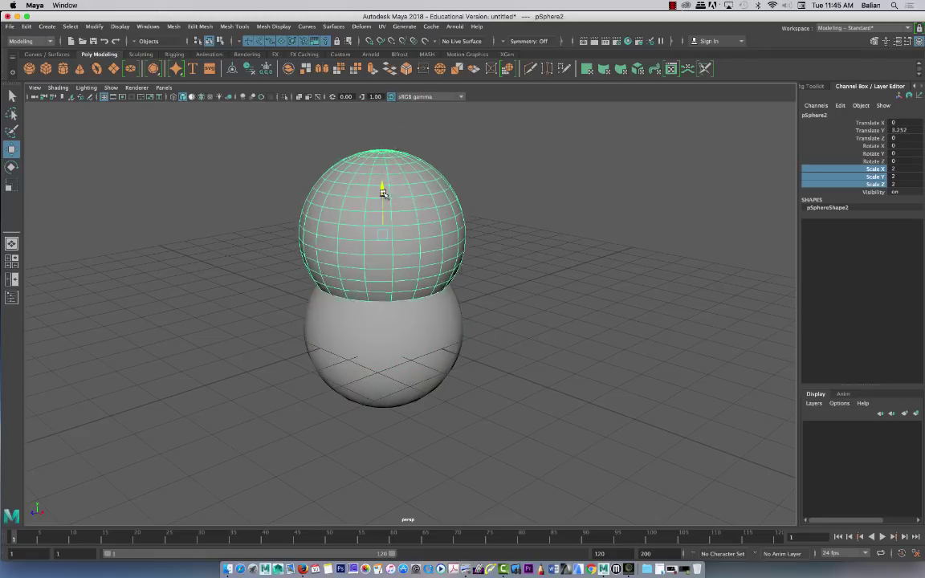
left_click_drag(384, 192, 399, 171)
left_click(910, 182)
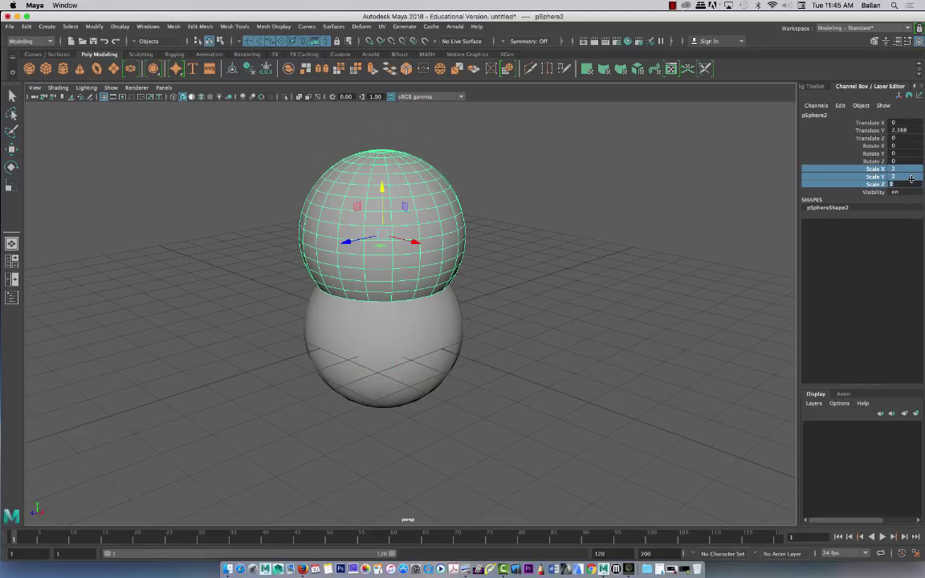
key("Return")
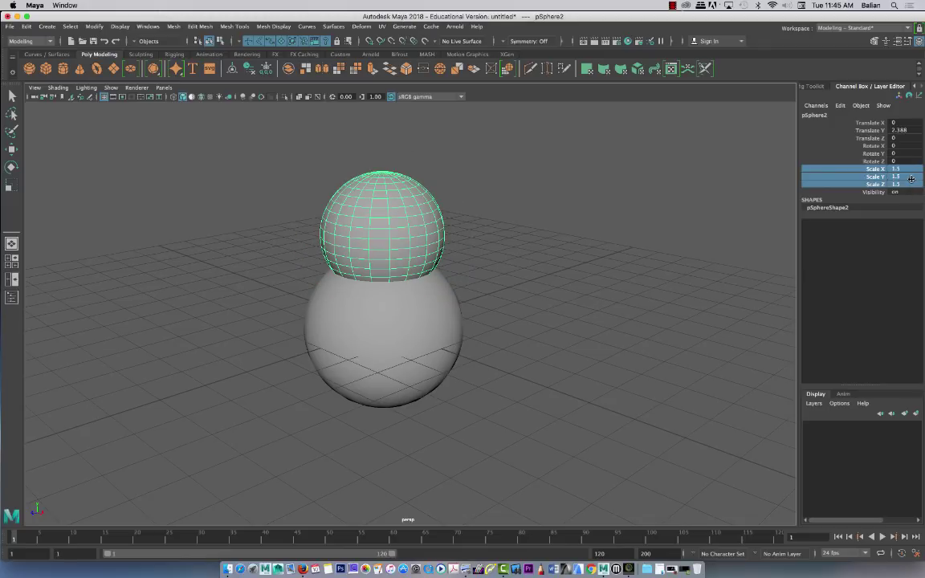
Set the upper sphere's Scale X, Y and Z to 1.8
left_click_drag(168, 296, 206, 278, "alt")
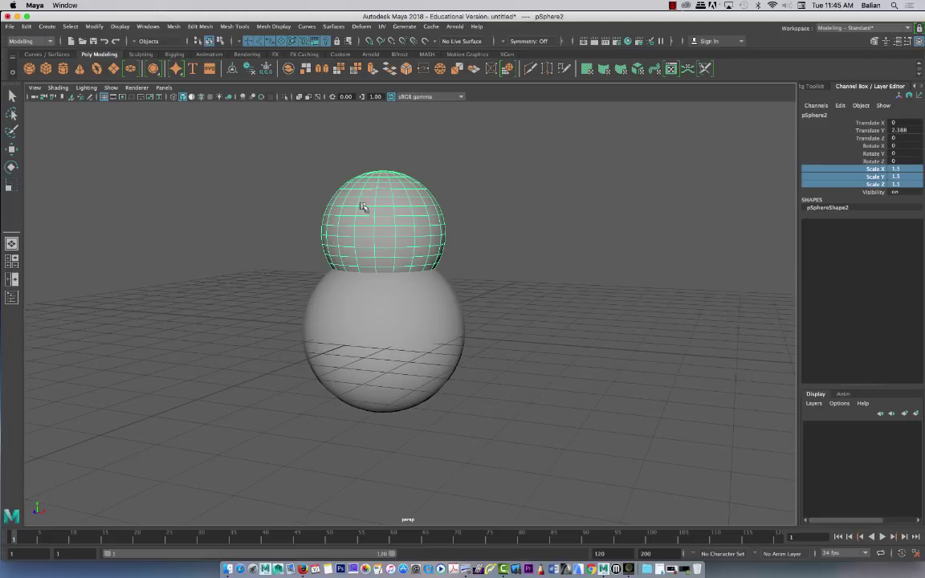
left_click(915, 176)
type("1.8")
key("Return")
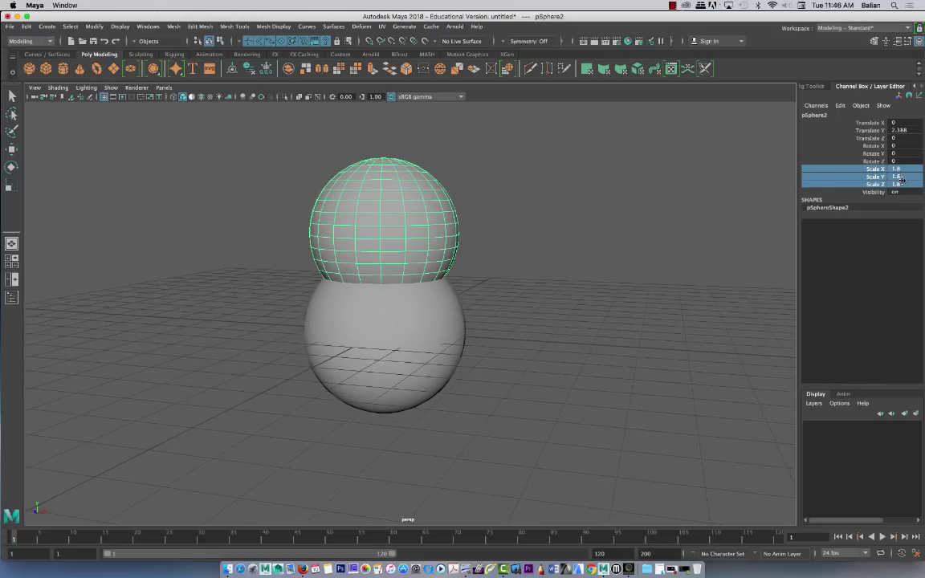
key("5")
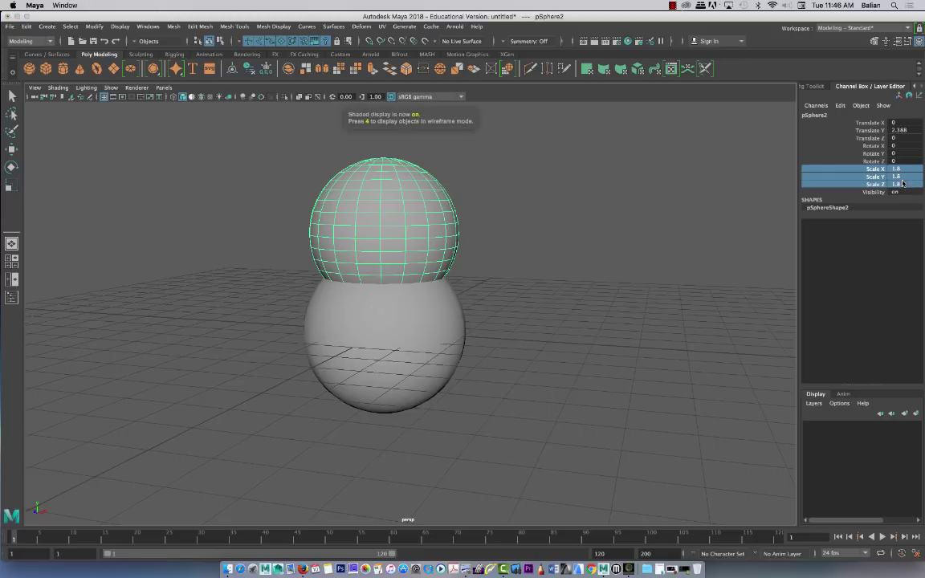
Set the upper sphere's Scale X, Y and Z to 1.7
left_click(874, 176)
left_click(874, 169)
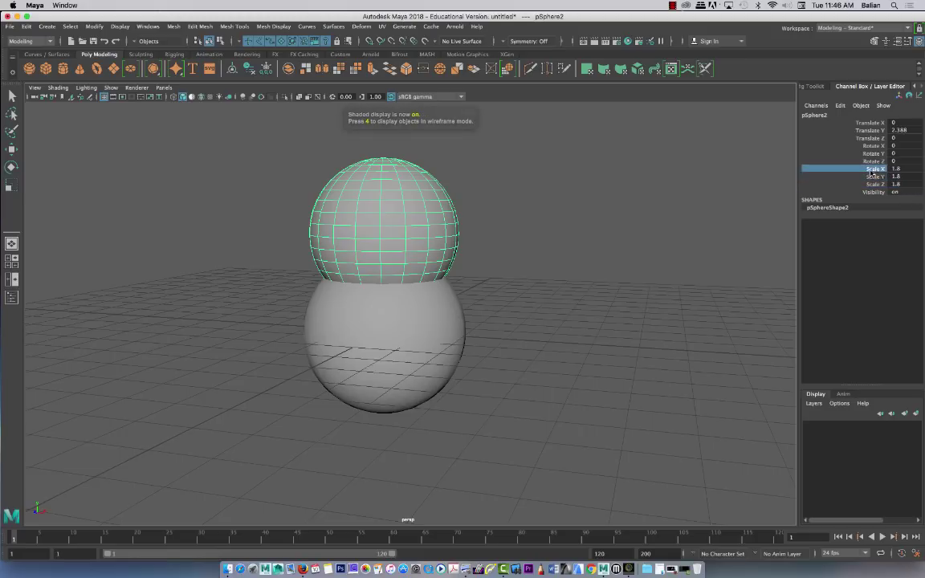
mouse_move(903, 169)
left_mouse_down()
mouse_move(916, 192)
mouse_move(912, 184)
left_mouse_up()
left_click(868, 169)
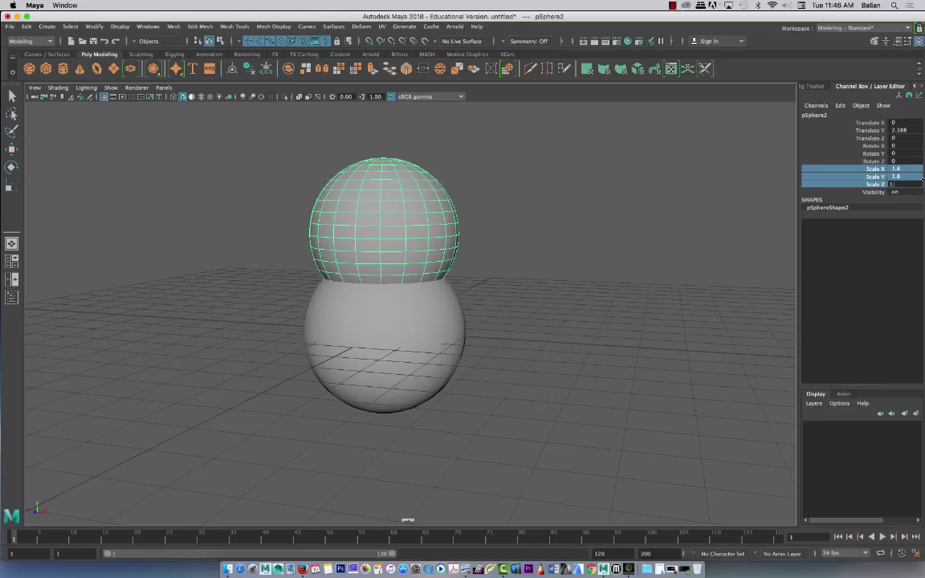
type("1.7")
key("Return")
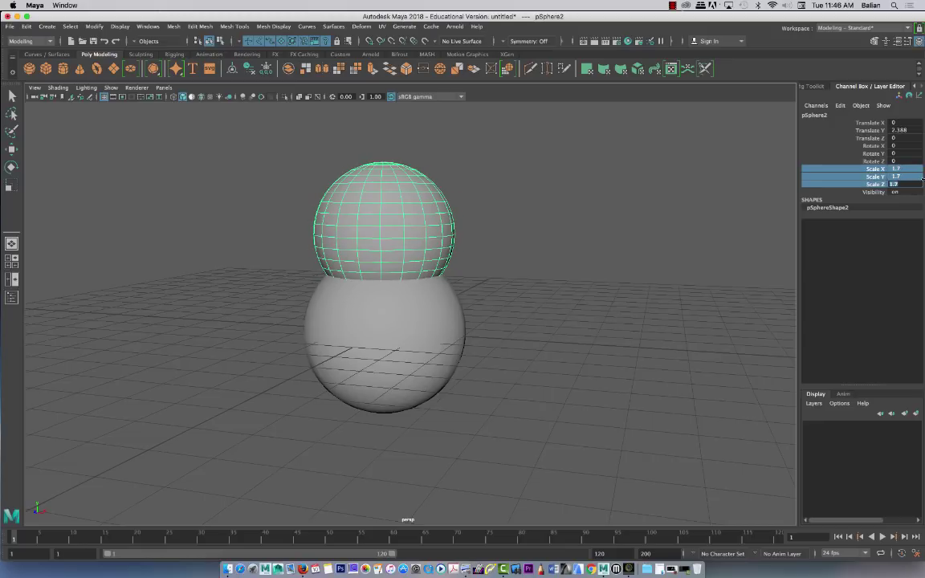
Duplicate the upper sphere and move the copy straight up to about 4.21 in Y as a third ball
left_click_drag(217, 314, 244, 288, "alt")
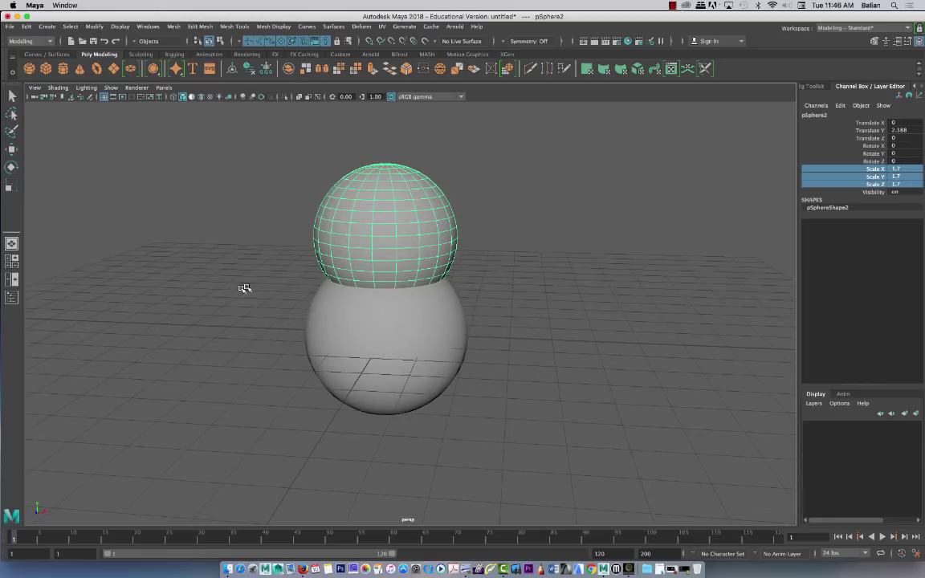
left_click(13, 150)
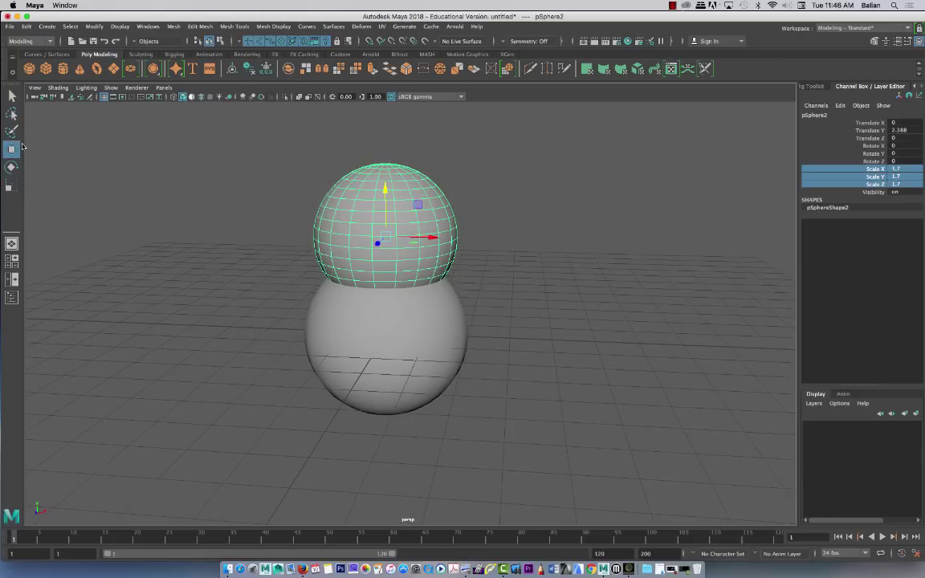
key("ctrl+d")
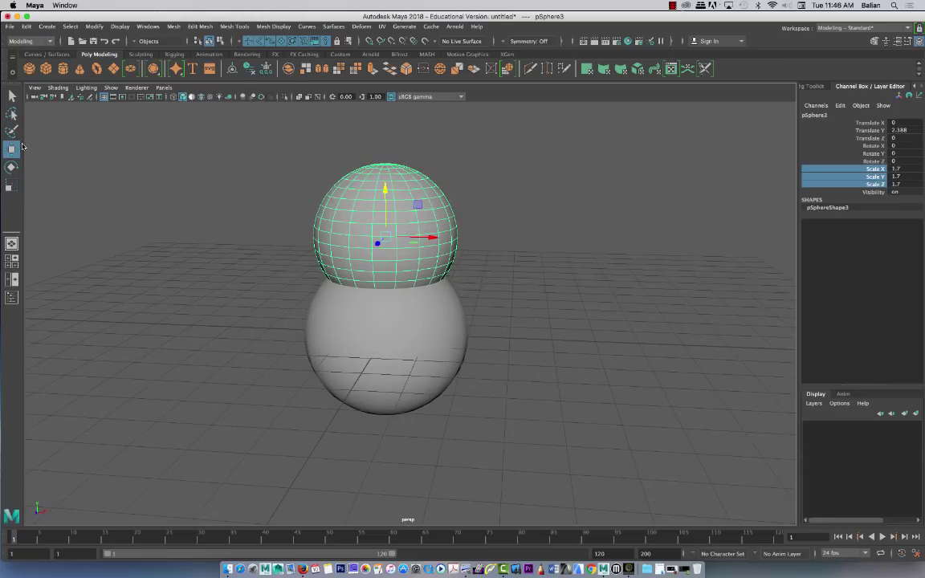
left_click_drag(393, 172, 392, 196, "alt")
right_click_drag(264, 376, 140, 305, "alt")
left_click_drag(248, 401, 244, 380, "alt")
left_click_drag(401, 219, 396, 169)
left_click_drag(338, 297, 262, 292, "alt")
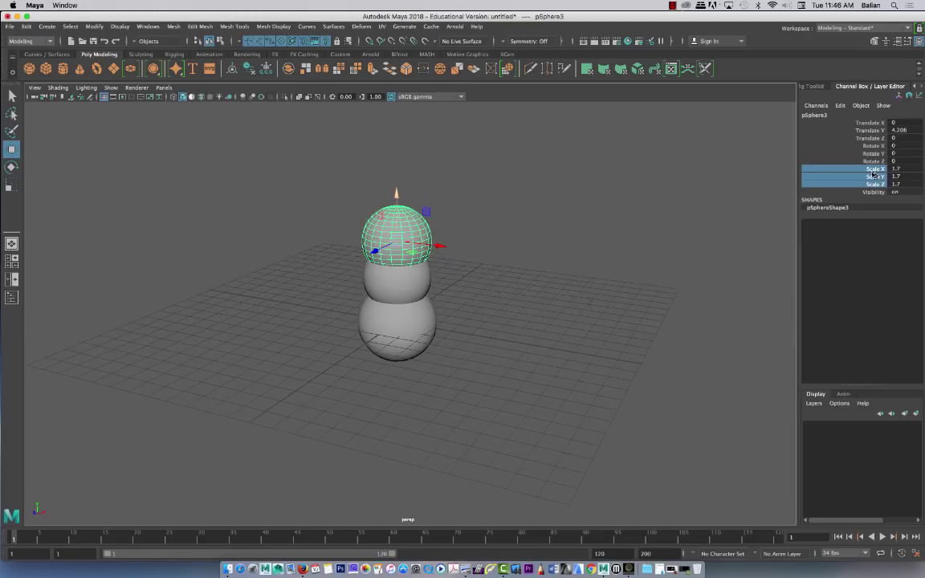
Set the topmost sphere's Scale X, Y and Z to 1.4
left_click_drag(874, 170, 908, 182)
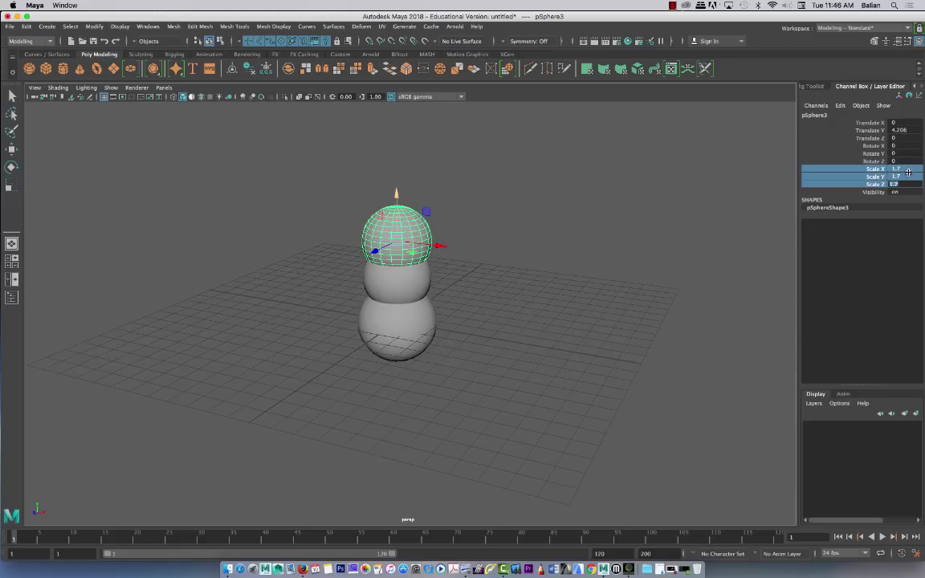
type("1.4")
key("Return")
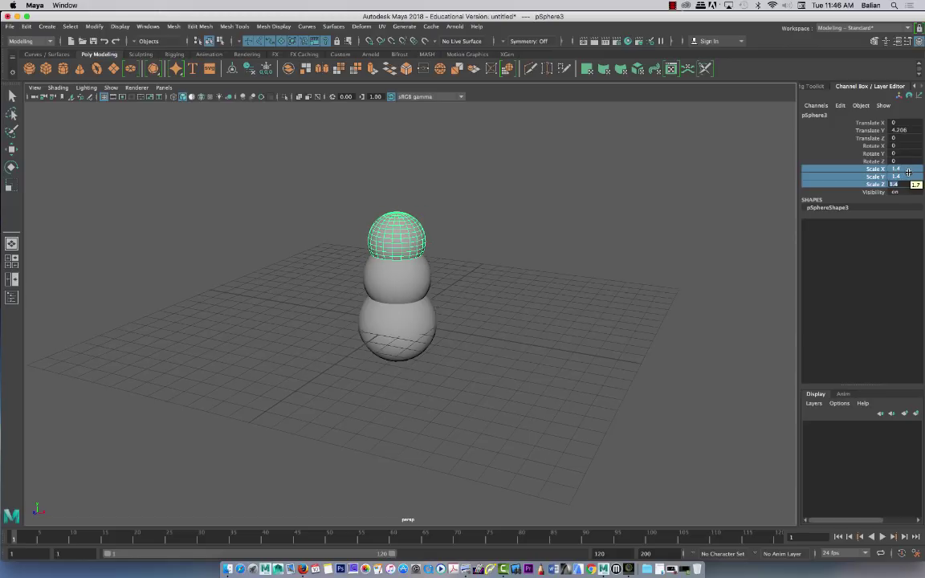
Raise the topmost sphere to about 4.68 in Y so it rests on the middle sphere
left_click_drag(213, 254, 228, 278, "alt")
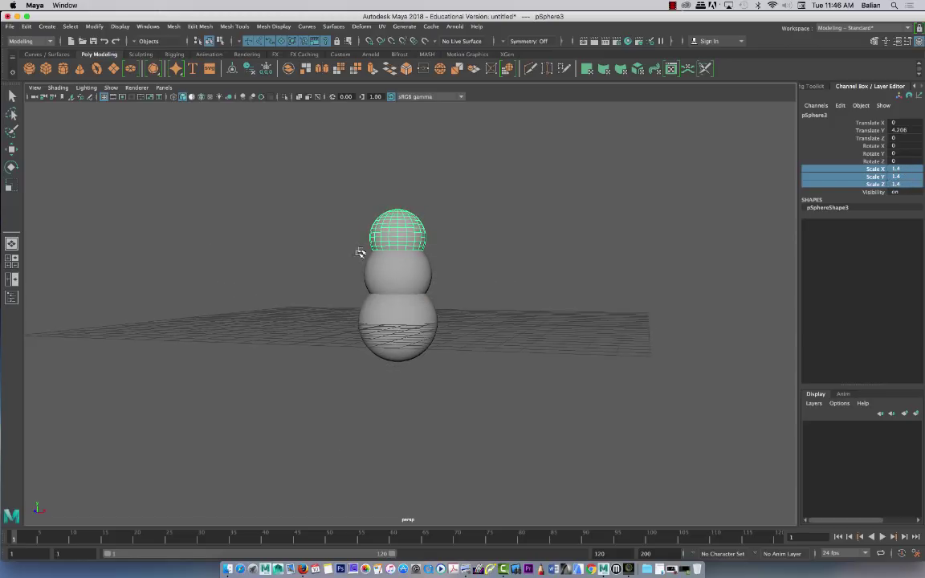
right_click_drag(361, 252, 458, 329, "alt")
middle_click_drag(307, 351, 295, 413, "alt")
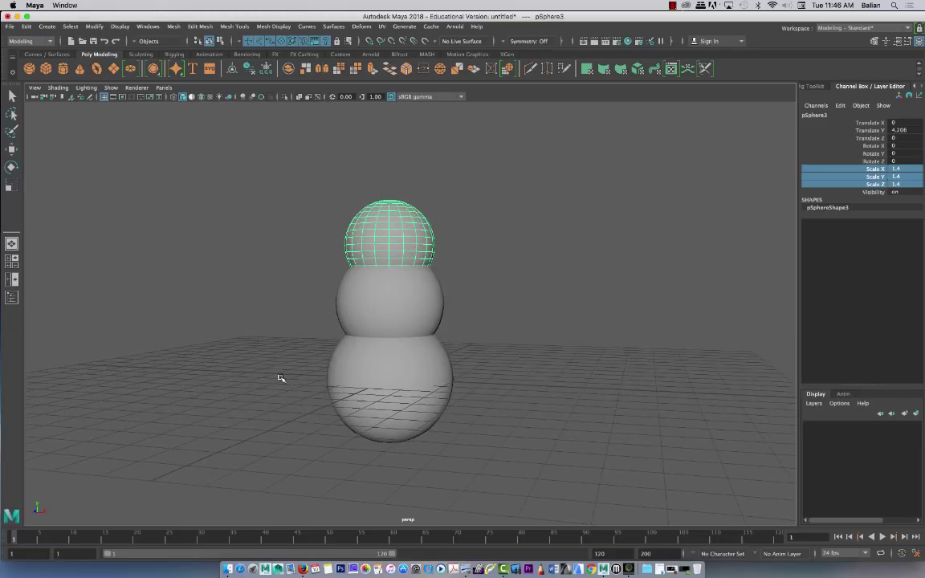
key("w")
left_click_drag(389, 207, 388, 175)
left_click_drag(235, 248, 189, 276, "alt")
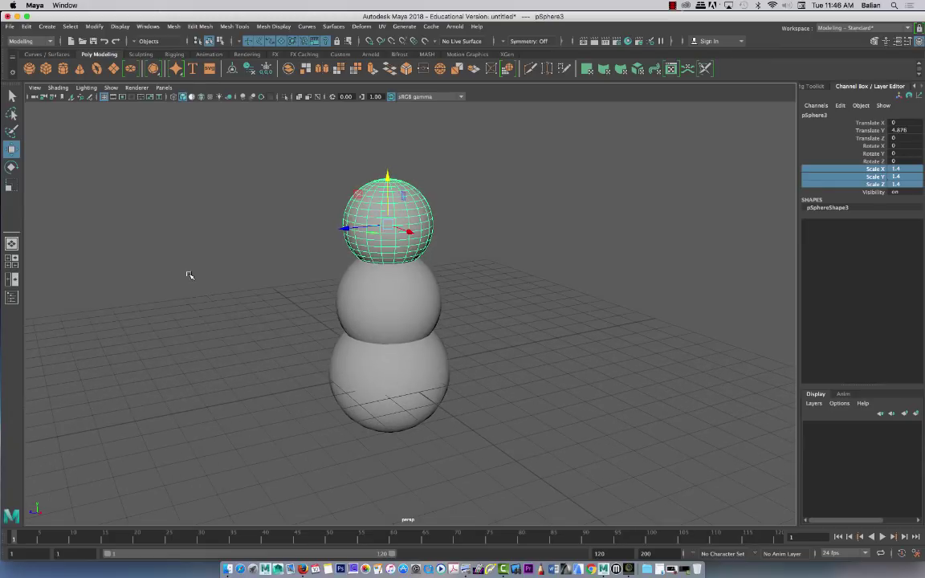
Create a polygon cylinder and move it straight up to about 6.81 in Y, on top of the head
left_click(63, 69)
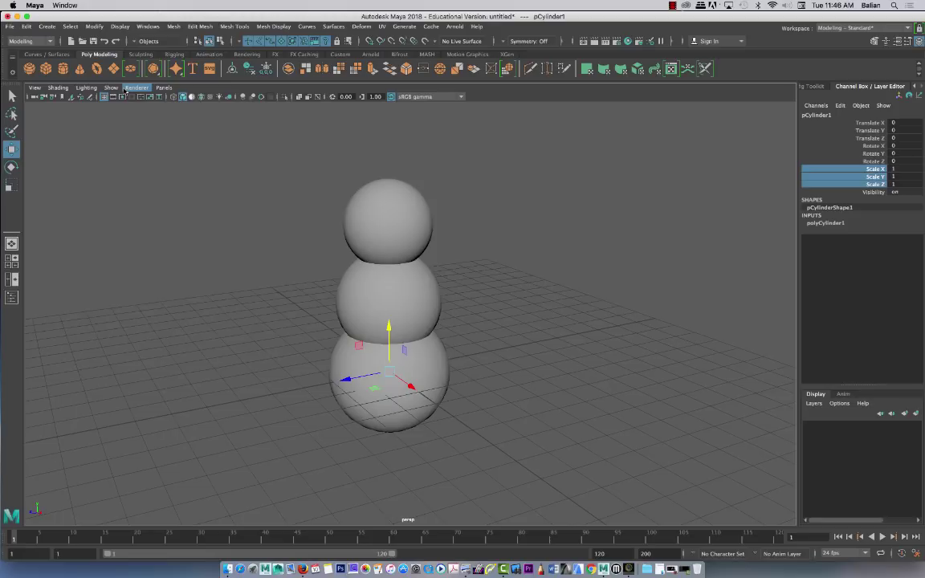
key("4")
key("5")
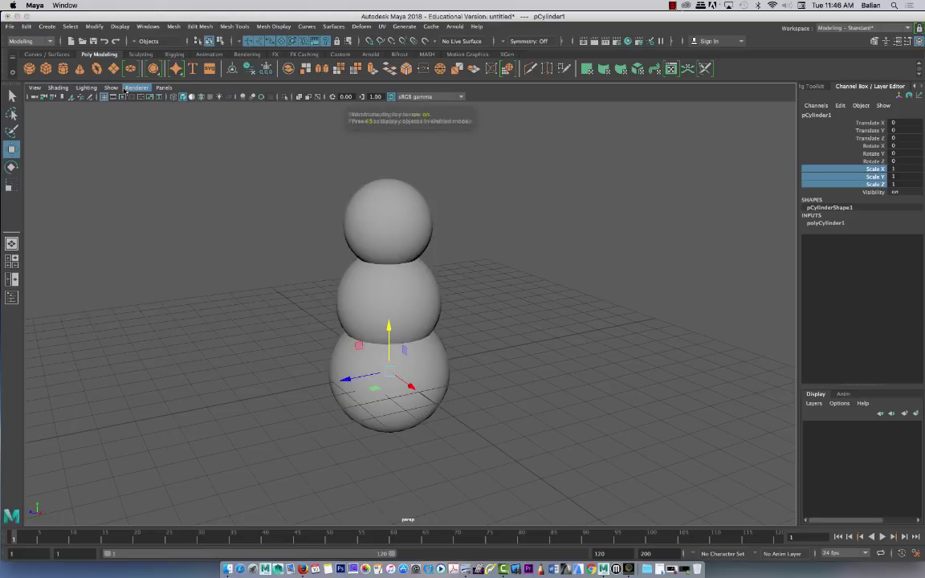
left_click_drag(389, 325, 385, 103)
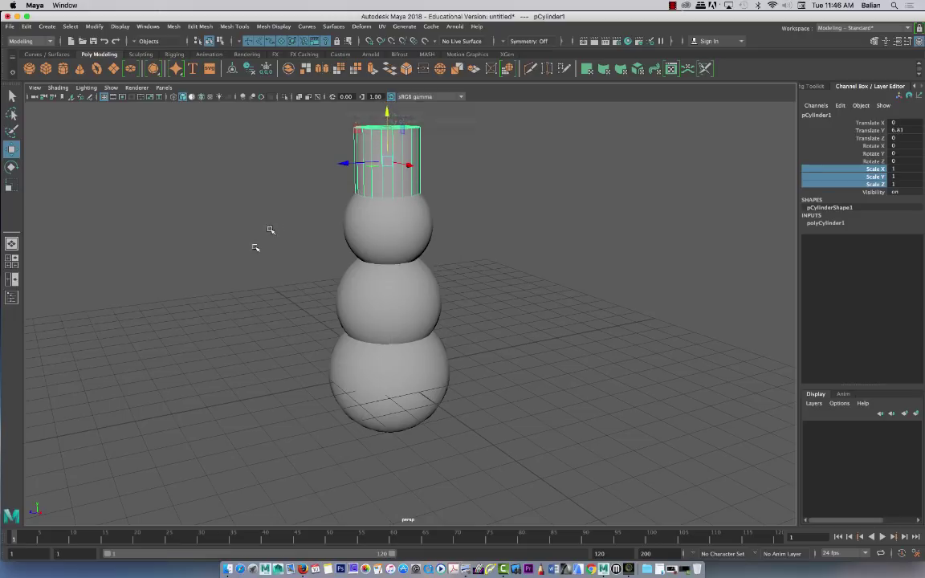
Create a second polygon cylinder for the hat brim and move it up to about 5.34 in Y
left_click_drag(246, 275, 267, 262, "alt")
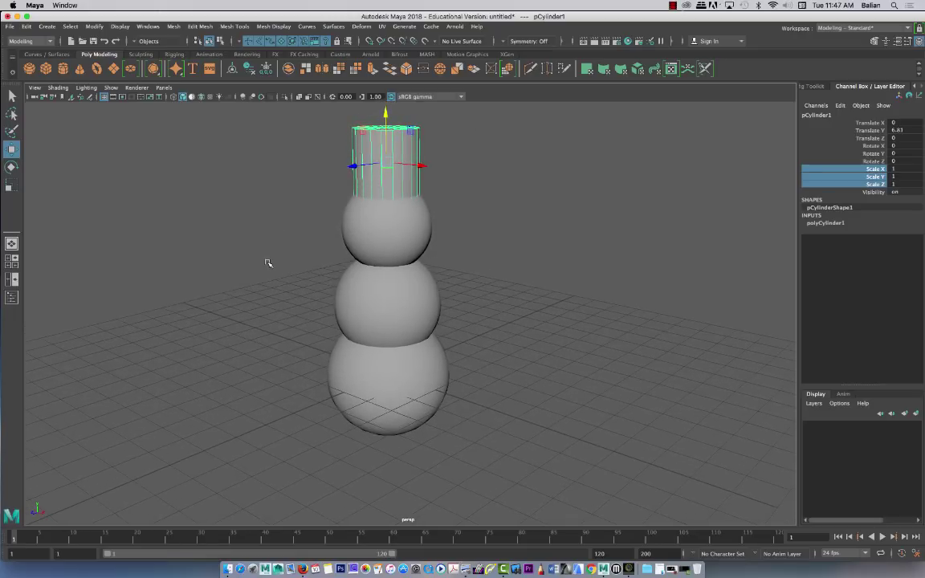
left_click(66, 70)
key("4")
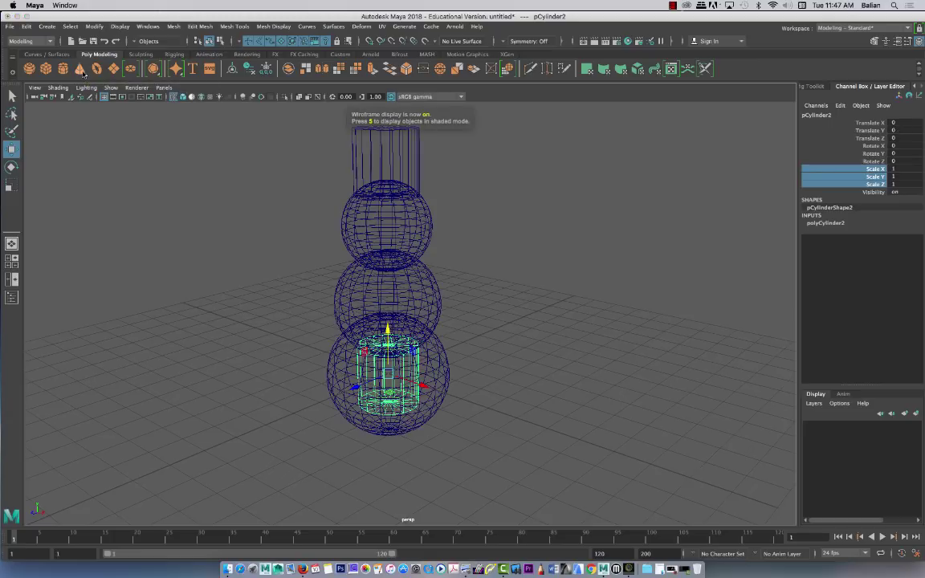
left_click_drag(389, 330, 360, 157)
key("5")
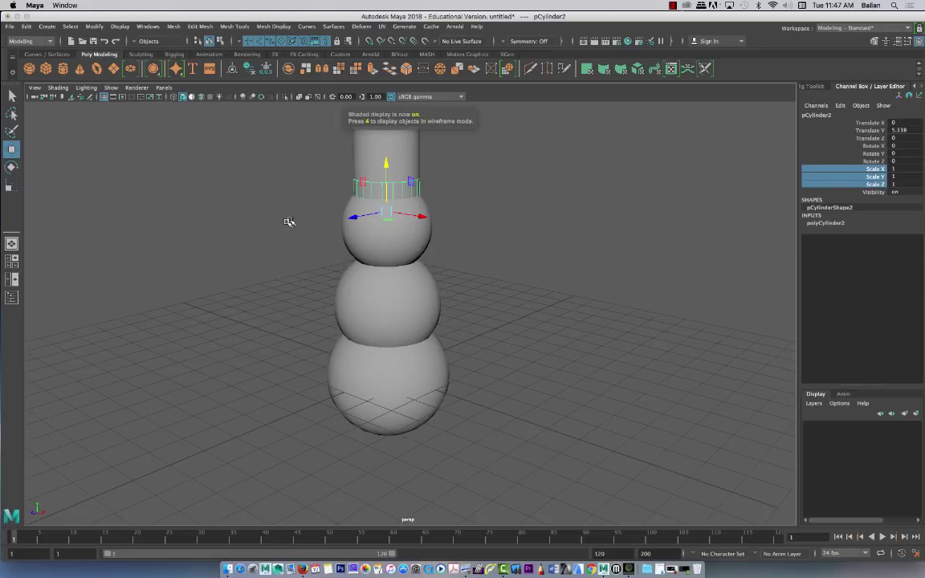
Scale the brim cylinder to about 1.3 in X and Z and 0.2 in Y, and raise it to about 5.86 in Y
mouse_move(274, 259)
left_mouse_down("alt")
mouse_move(275, 277)
mouse_move(283, 258)
left_mouse_up("alt")
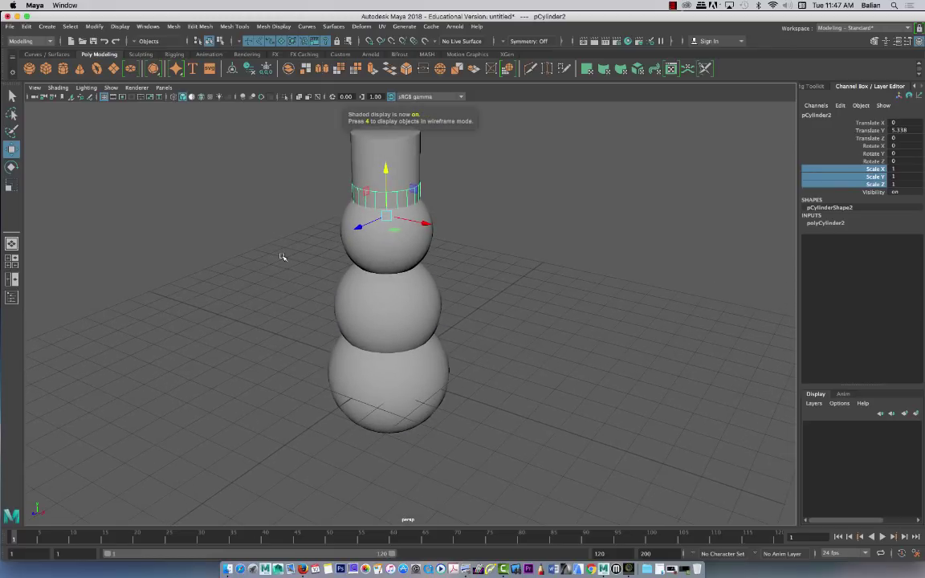
key("r")
left_click_drag(386, 215, 412, 207)
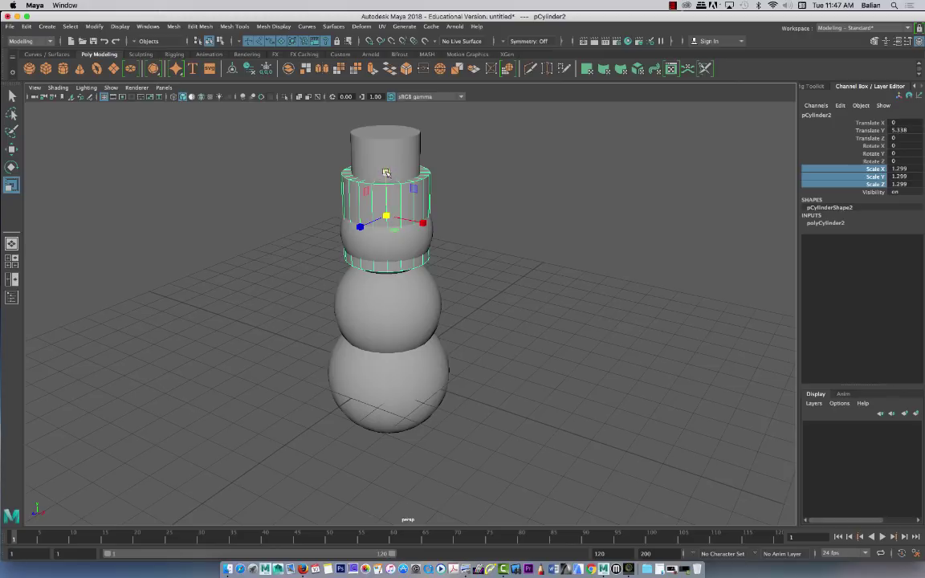
left_click_drag(386, 172, 386, 151)
key("w")
left_click_drag(226, 318, 251, 292, "alt")
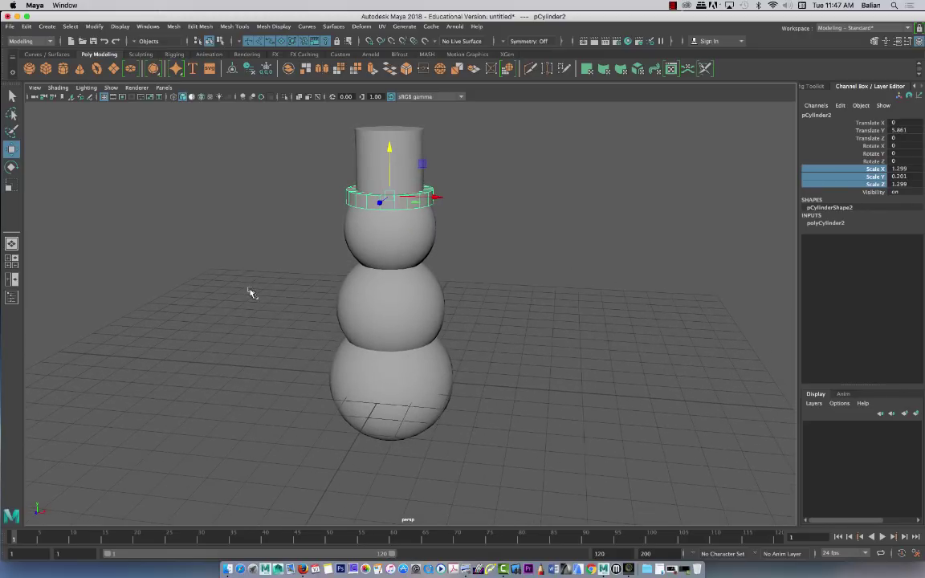
Thin and widen the hat brim to a scale of about 1.75 in X and Z and 0.14 in Y
key("r")
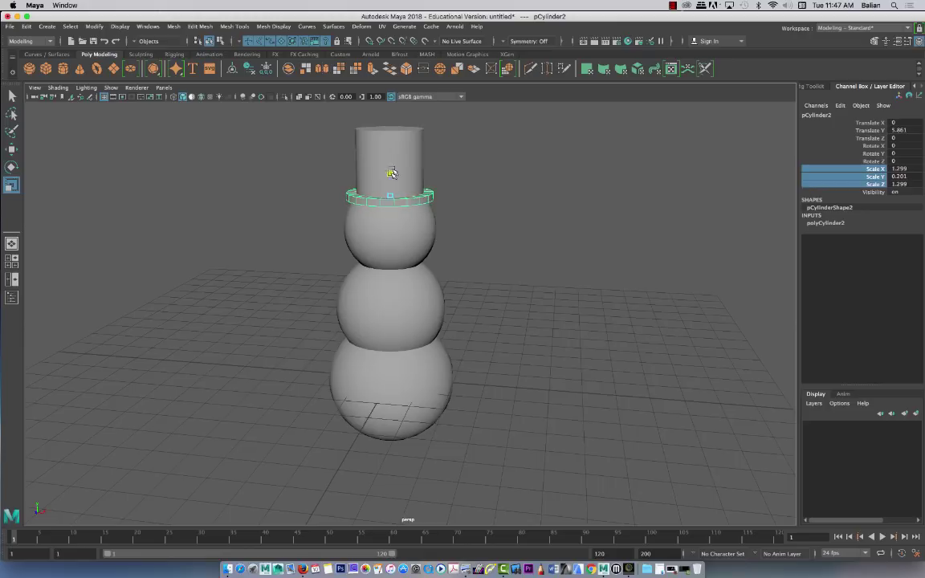
left_click_drag(392, 173, 390, 174)
left_click_drag(287, 215, 225, 257, "alt")
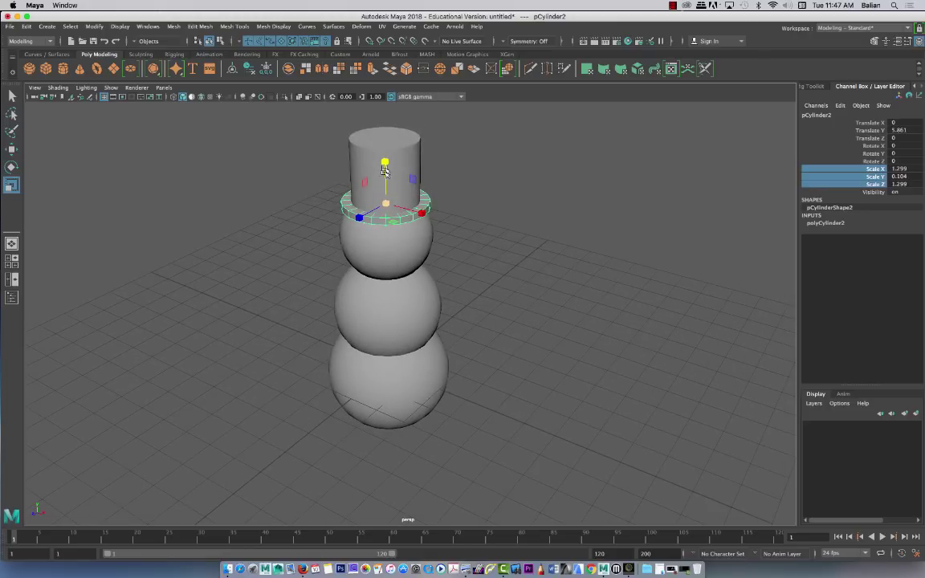
left_click_drag(386, 203, 408, 212)
mouse_move(306, 215)
left_mouse_down("alt")
mouse_move(293, 216)
mouse_move(298, 206)
left_mouse_up("alt")
key("w")
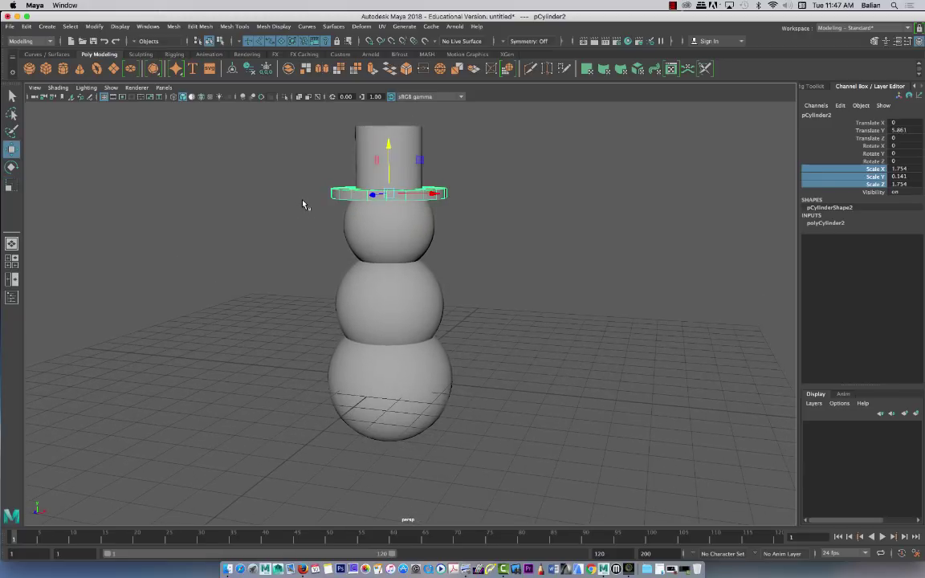
left_click_drag(302, 243, 336, 239, "alt")
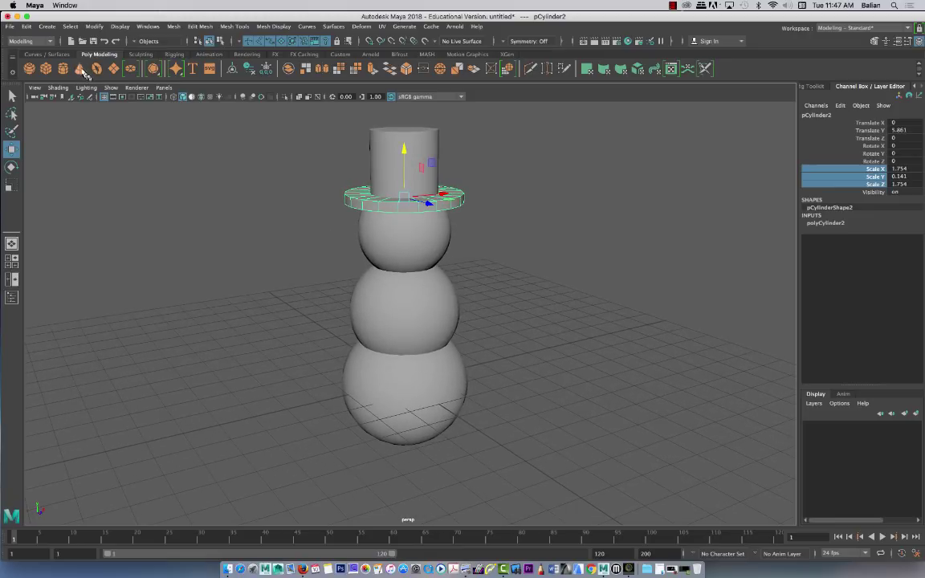
Create a polygon cone at the origin
left_click(81, 68)
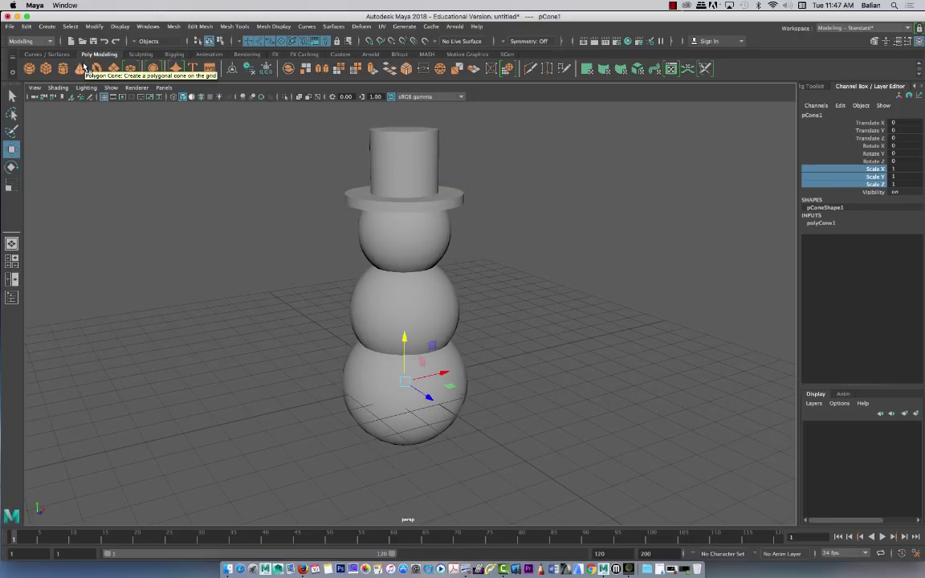
left_click(673, 5)
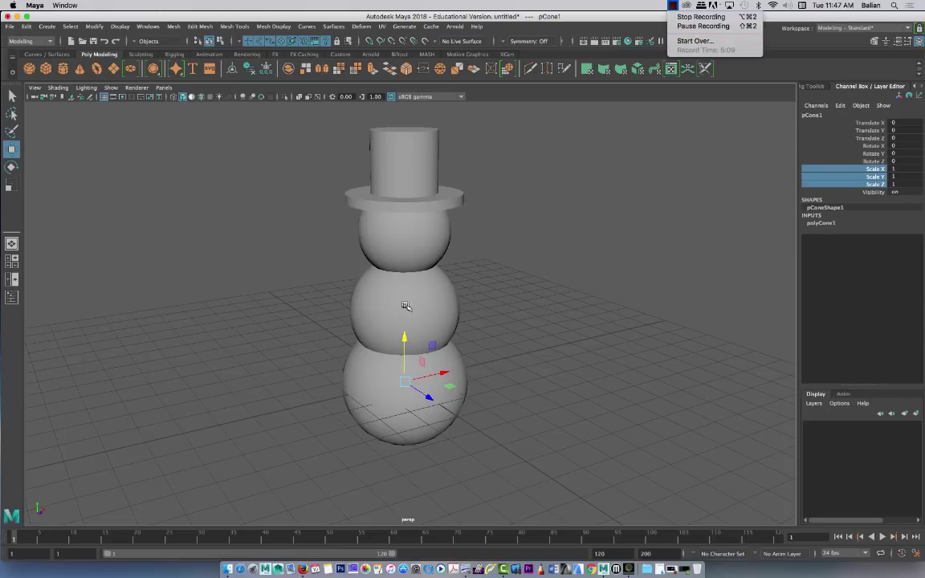
key("shift+super+2")
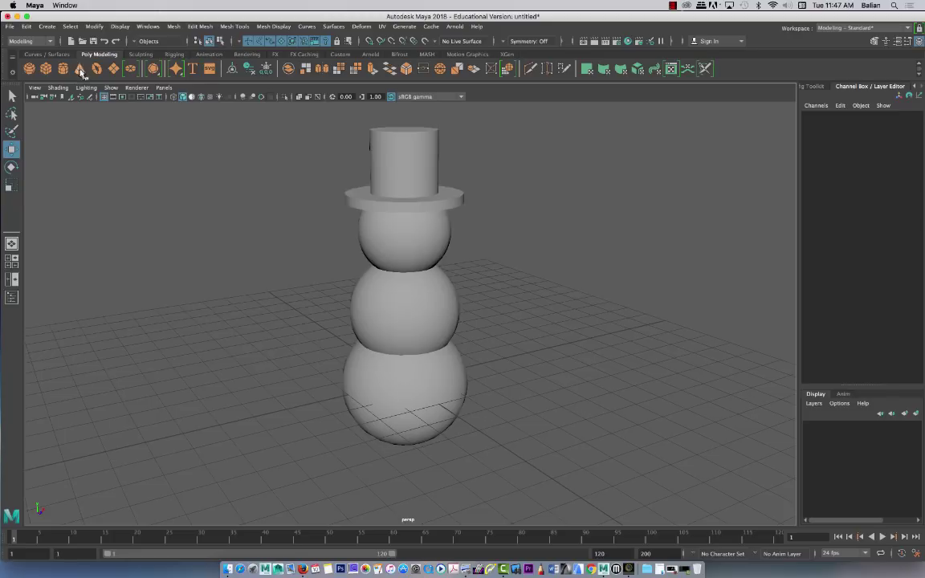
Create another polygon cone, raise it to head height at about 5.05 in Y and bring it forward to about 1.58 in Z
left_click(80, 70)
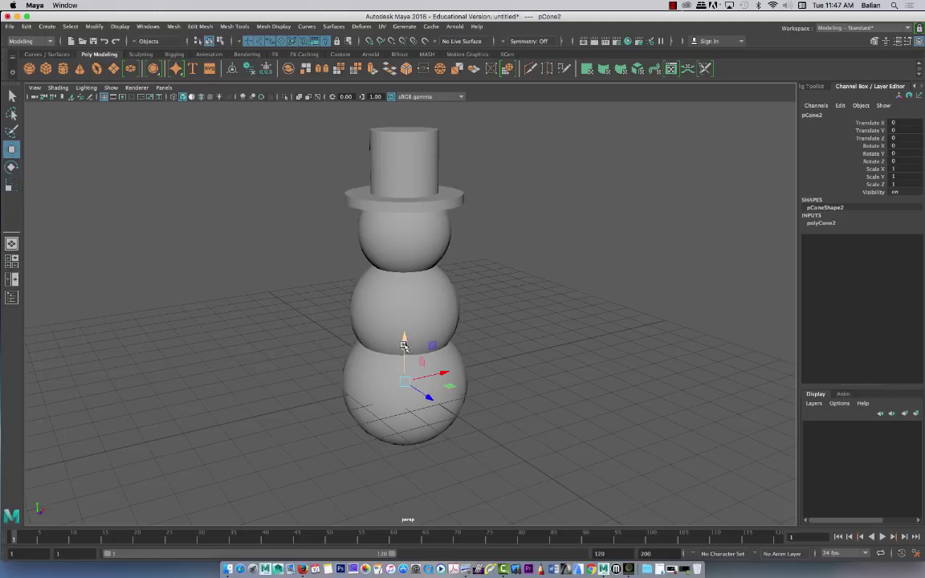
key("4")
left_click_drag(403, 346, 394, 169)
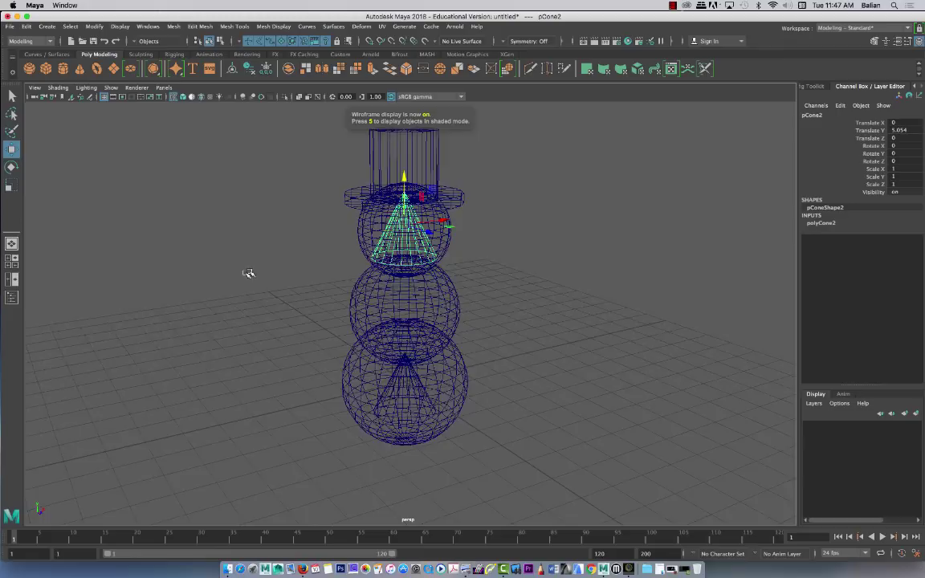
left_click_drag(250, 271, 304, 262, "alt")
left_click_drag(458, 249, 514, 263)
key("5")
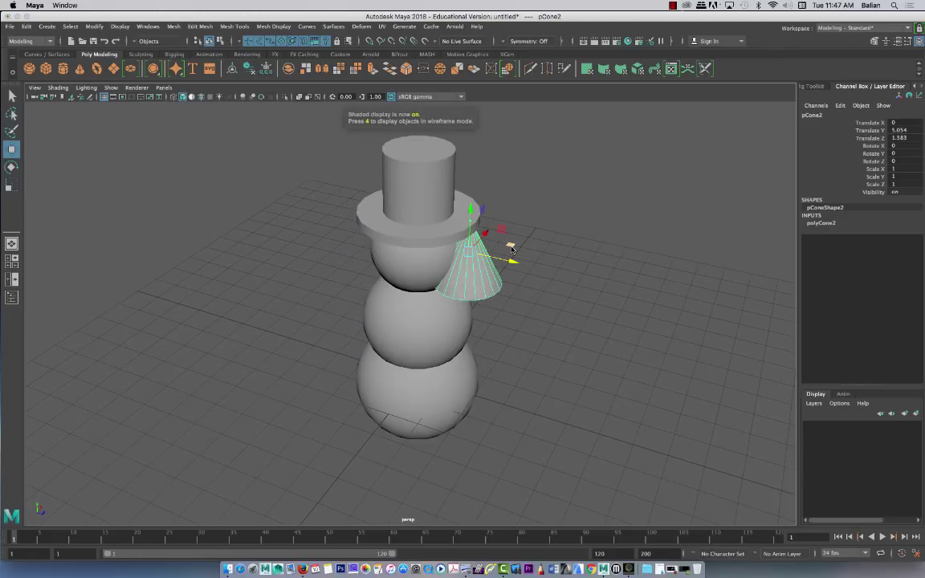
Rotate the nose cone about 88.8 degrees in X so its tip points forward from the snowman's face
mouse_move(269, 325)
left_mouse_down("alt")
mouse_move(213, 332)
mouse_move(200, 308)
mouse_move(296, 303)
mouse_move(321, 285)
left_mouse_up("alt")
key("e")
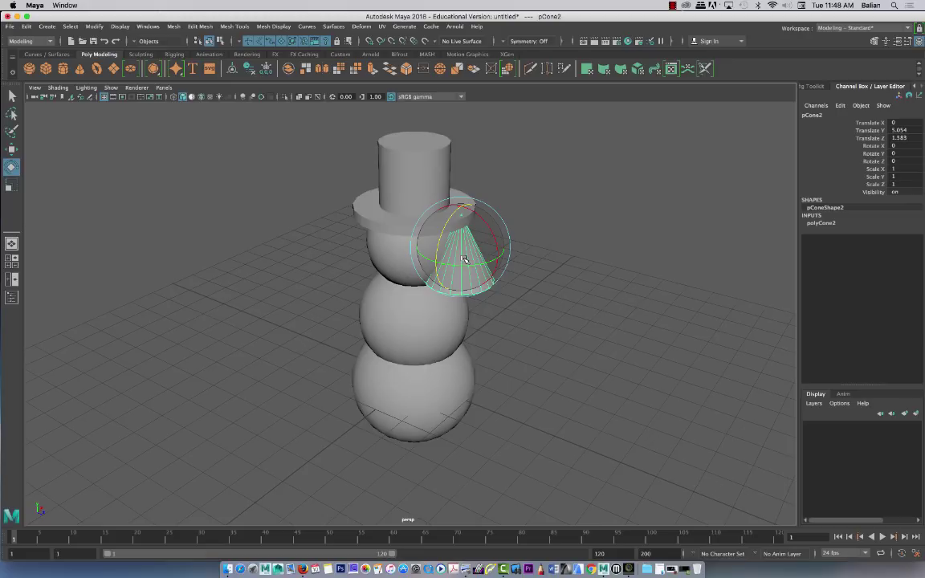
left_click_drag(483, 218, 498, 247)
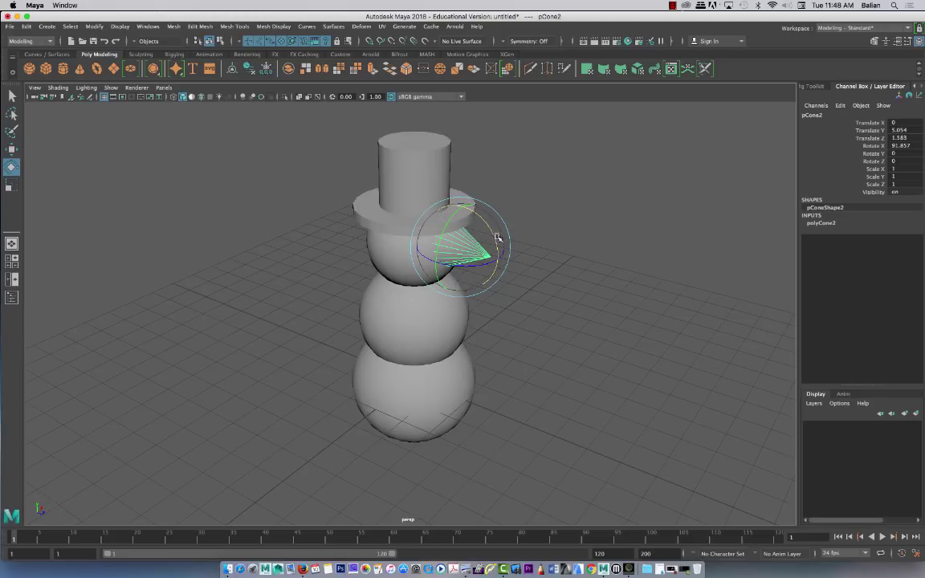
left_click_drag(498, 241, 496, 237)
left_click_drag(229, 279, 223, 242, "alt")
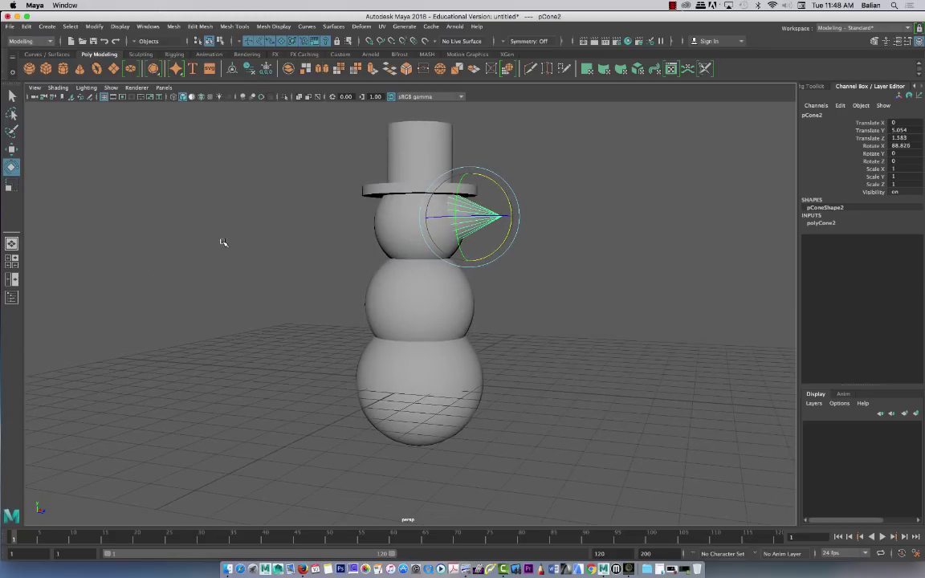
Scale the nose cone down to about 0.5 in X and Z and 0.88 in Y
key("r")
left_click_drag(336, 261, 350, 233, "alt")
left_click_drag(459, 252, 273, 224)
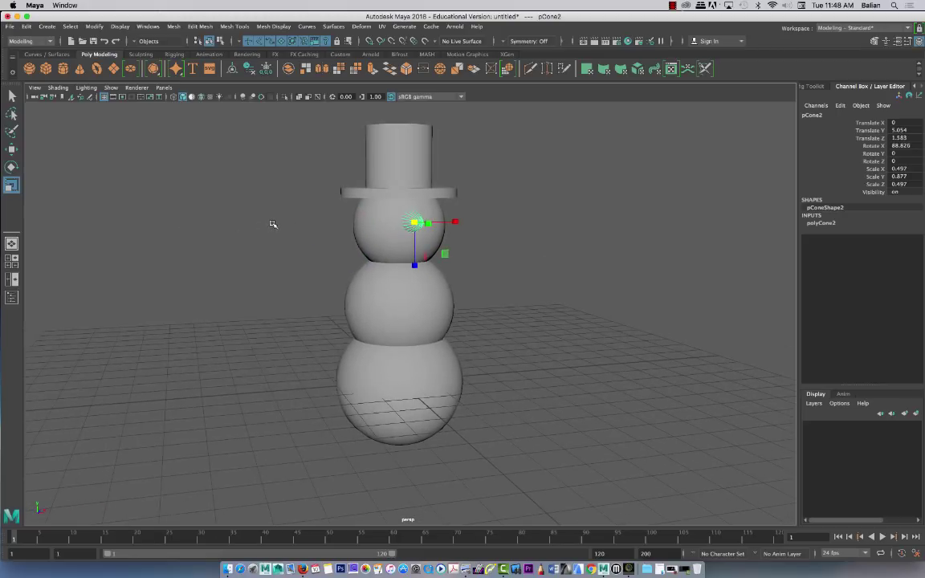
Lower the nose cone onto the face at about 4.78 in Y and deselect it
key("w")
left_click_drag(414, 246, 415, 263)
left_click_drag(368, 235, 201, 246, "alt")
left_click_drag(345, 265, 344, 275)
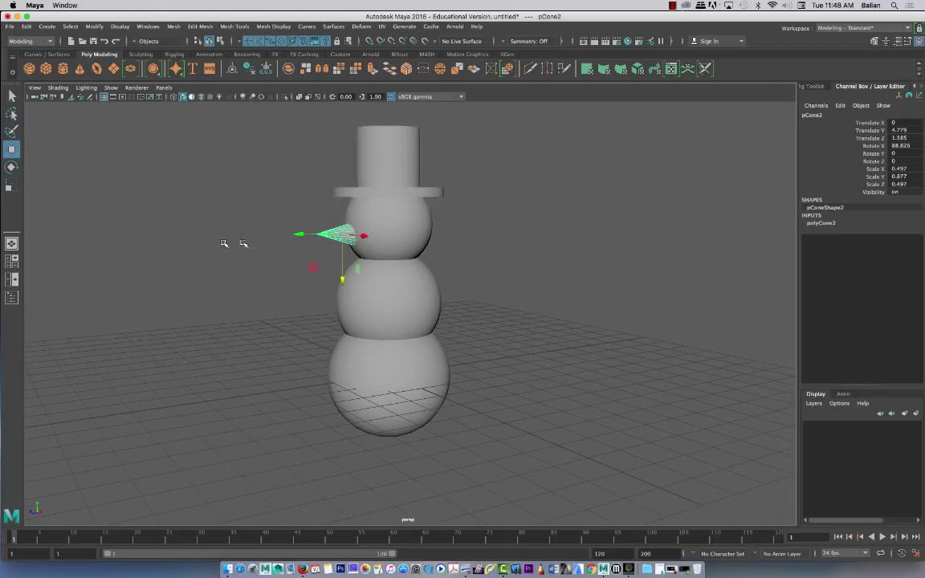
left_click_drag(229, 244, 282, 221, "alt")
left_click(315, 200)
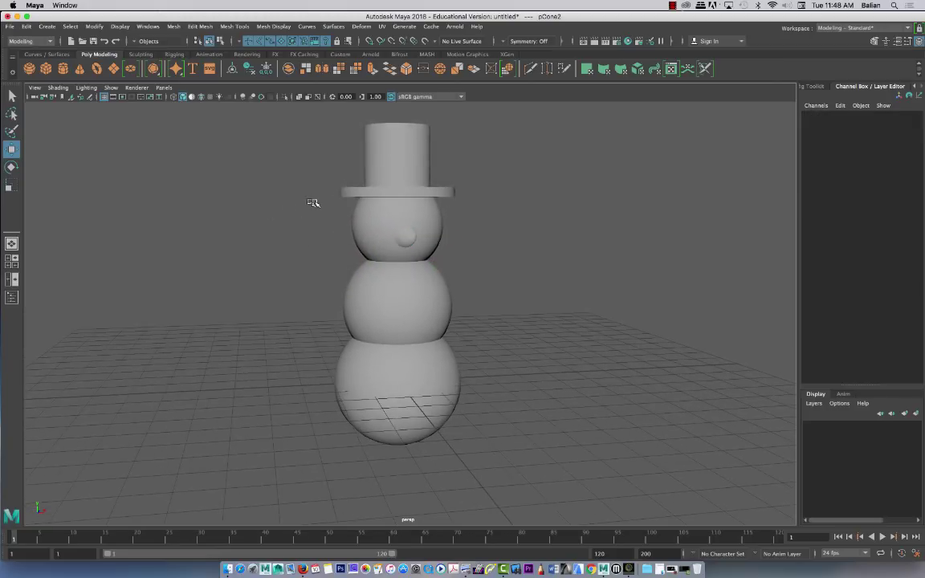
Duplicate the head sphere, move the copy to about -3.64 in X and scale it uniformly to about 0.19
left_click(374, 222)
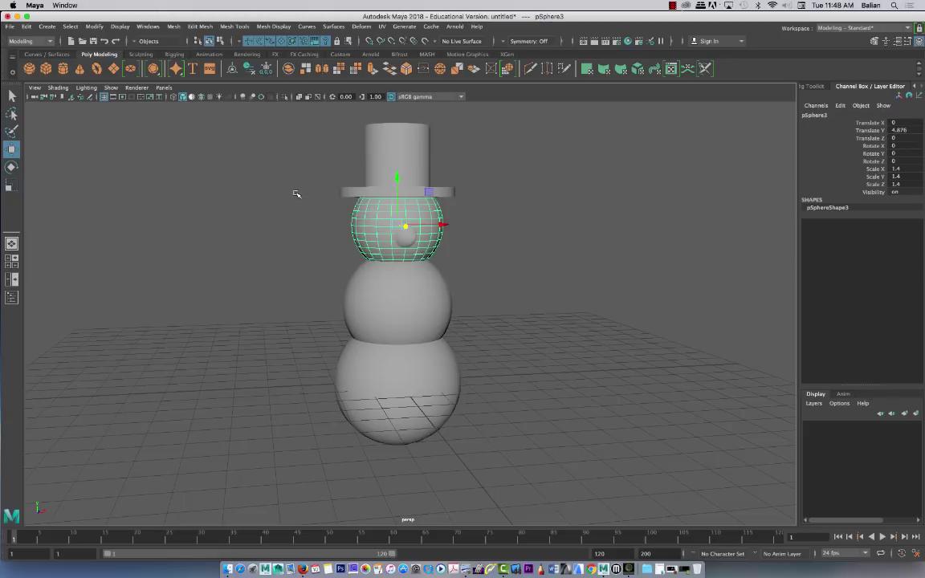
left_click_drag(456, 228, 326, 230)
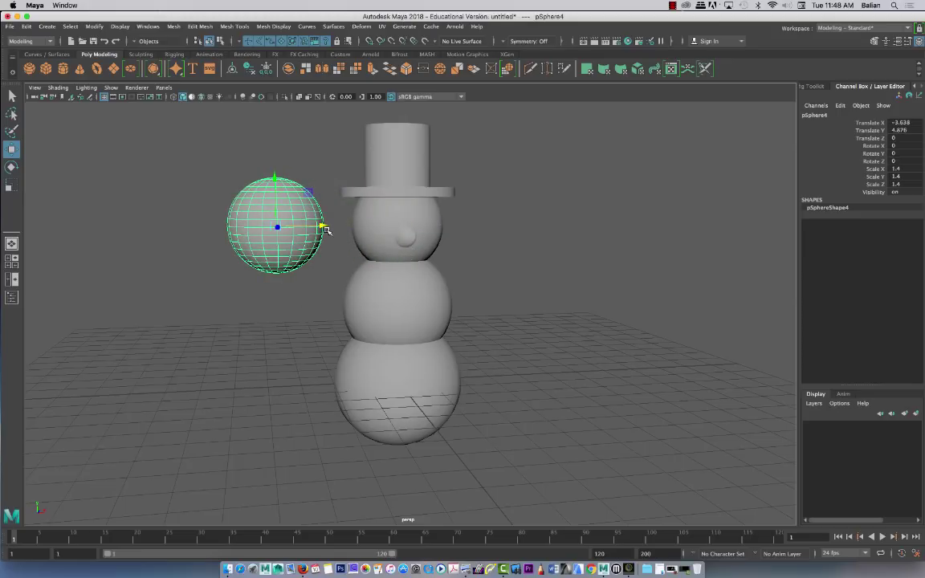
key("r")
left_click_drag(168, 294, 228, 285, "alt")
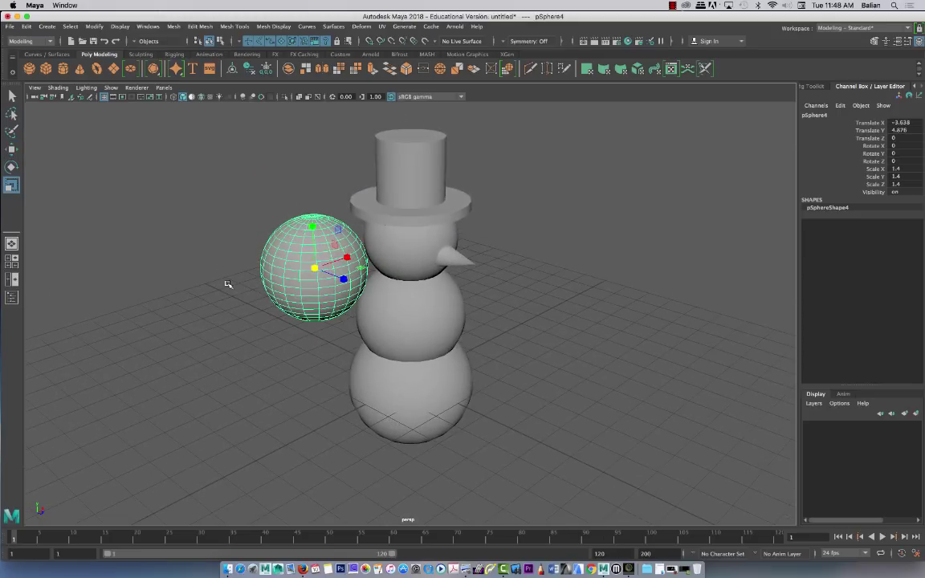
left_click_drag(314, 267, 252, 267)
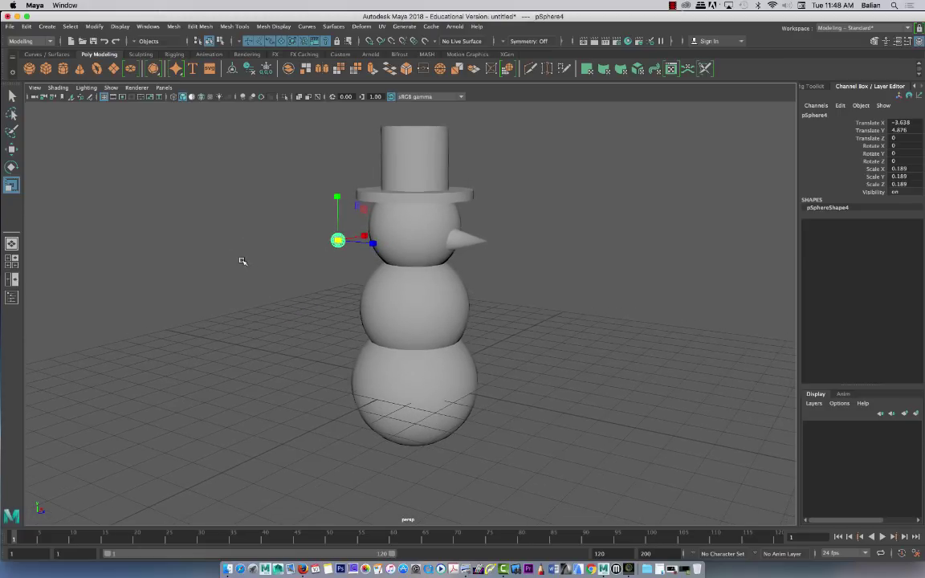
Place the small sphere on the face as an eye at about -0.61 in X, 5.04 in Y and 1.21 in Z
key("w")
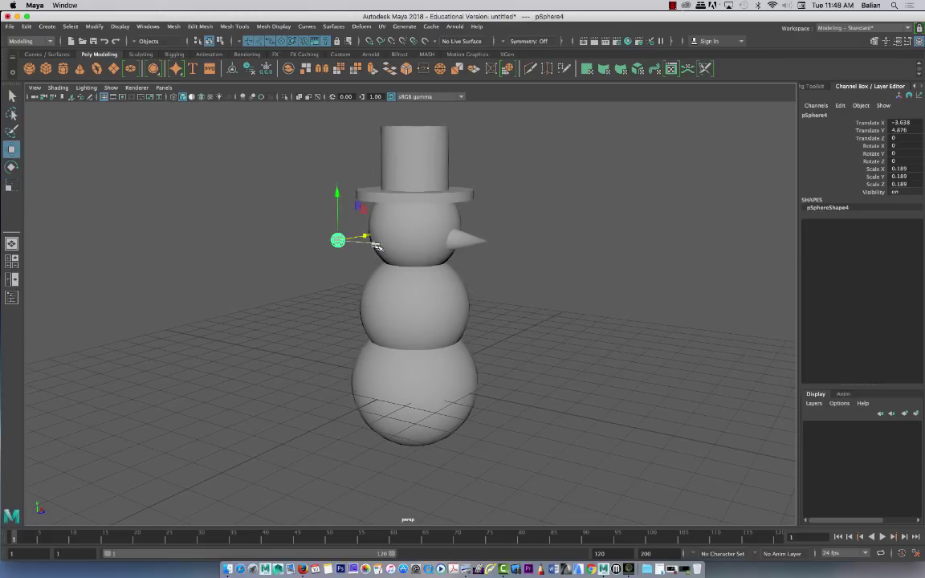
left_click_drag(371, 242, 459, 256)
left_click_drag(281, 311, 225, 309, "alt")
left_click_drag(303, 248, 412, 251)
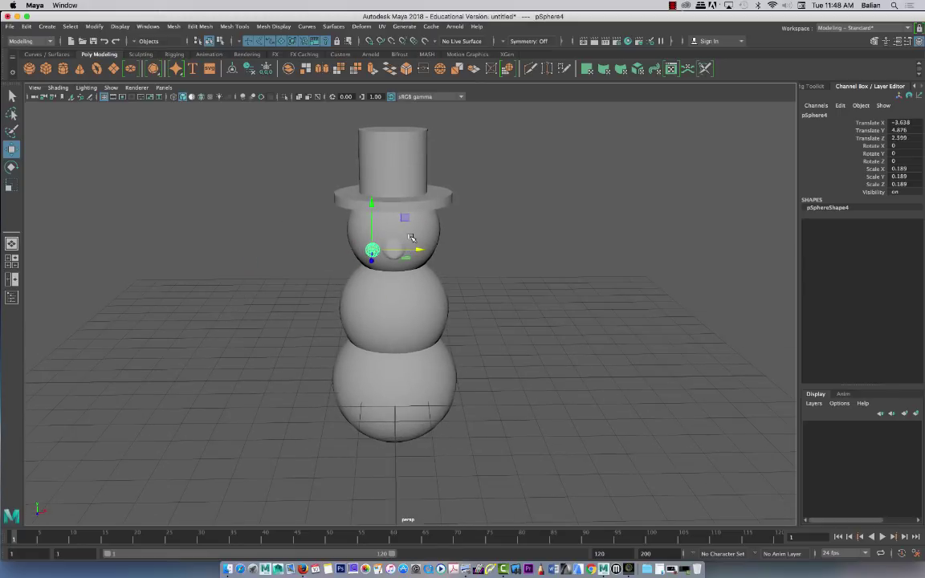
left_click_drag(225, 241, 333, 258, "alt")
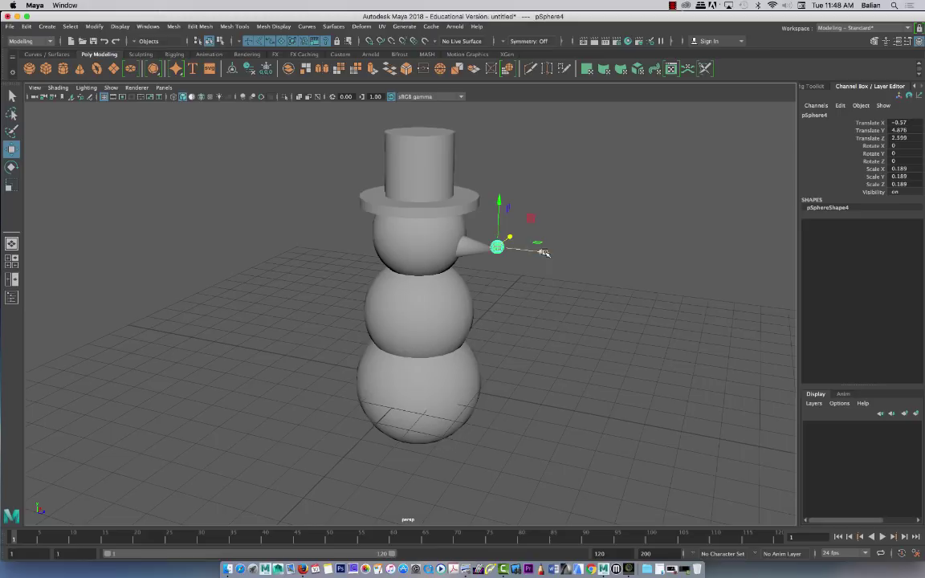
left_click_drag(545, 253, 502, 253)
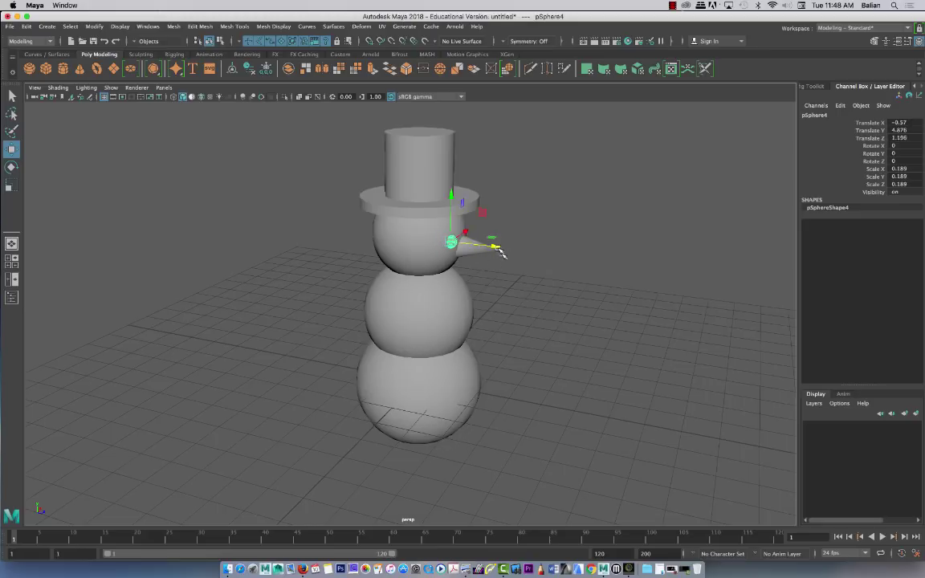
left_click_drag(333, 225, 377, 194, "alt")
left_click_drag(421, 219, 423, 221)
Duplicate the eye sphere and move the copy along X to the other side of the nose
mouse_move(255, 219)
left_mouse_down("alt")
mouse_move(270, 232)
mouse_move(368, 242)
mouse_move(391, 259)
mouse_move(275, 243)
mouse_move(265, 231)
left_mouse_up("alt")
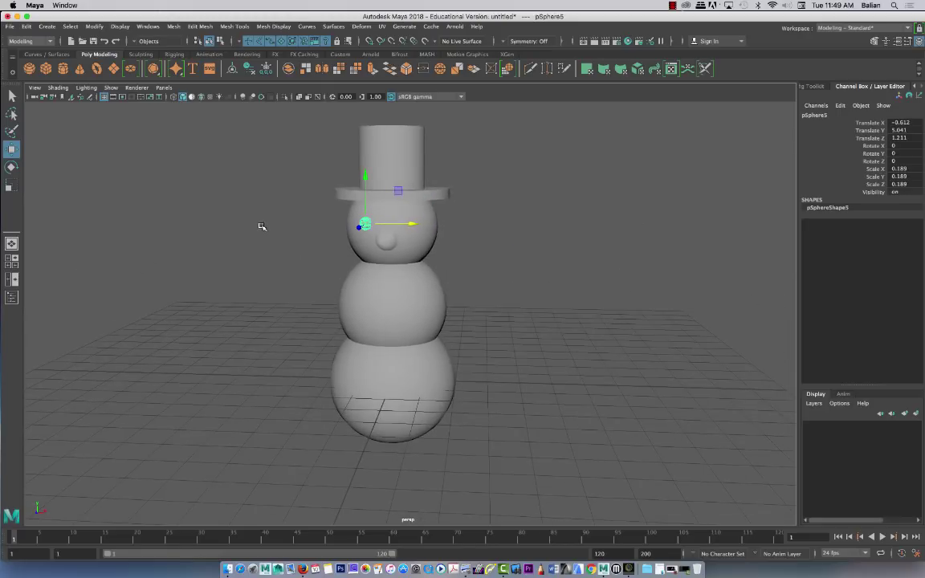
left_click_drag(412, 225, 459, 214)
left_click(228, 310)
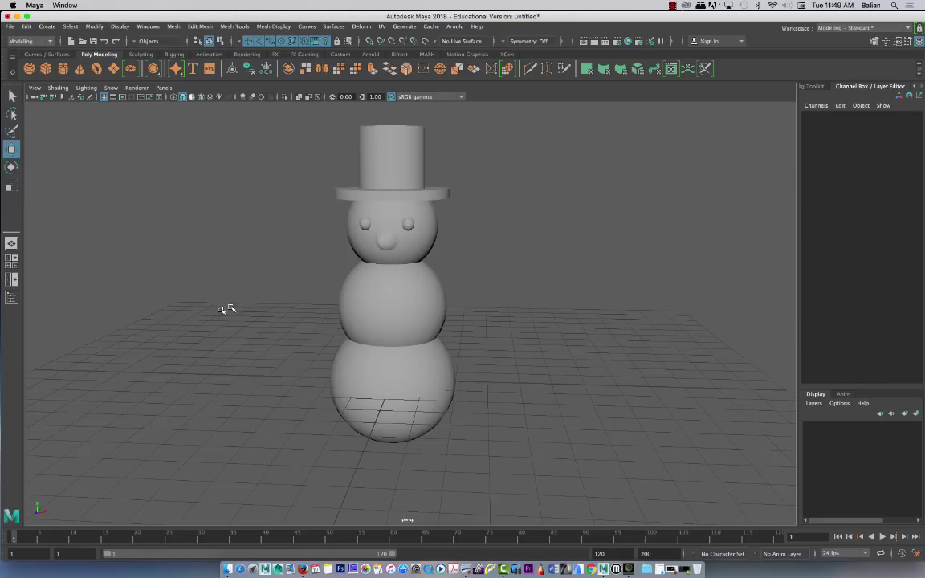
left_click_drag(227, 310, 269, 315, "alt")
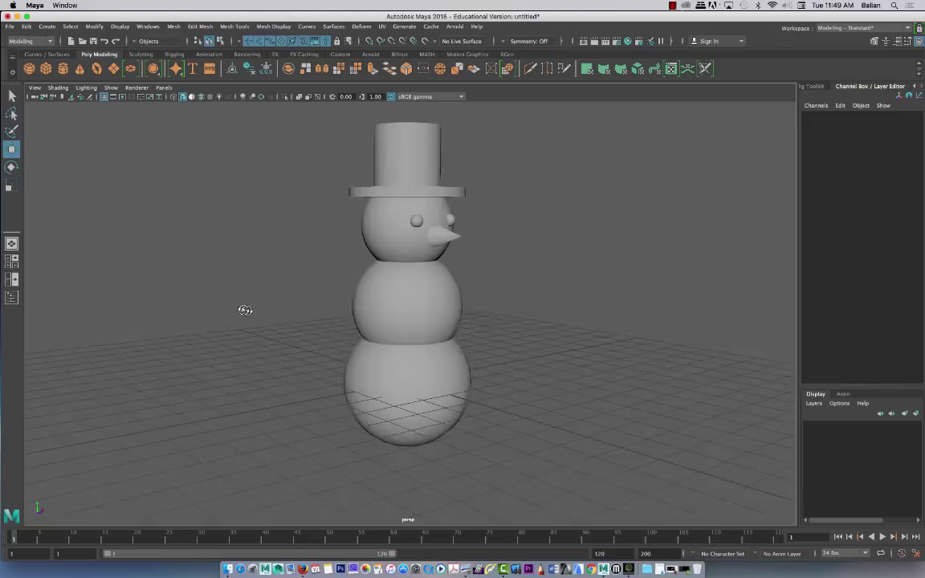
left_click_drag(245, 310, 209, 310, "alt")
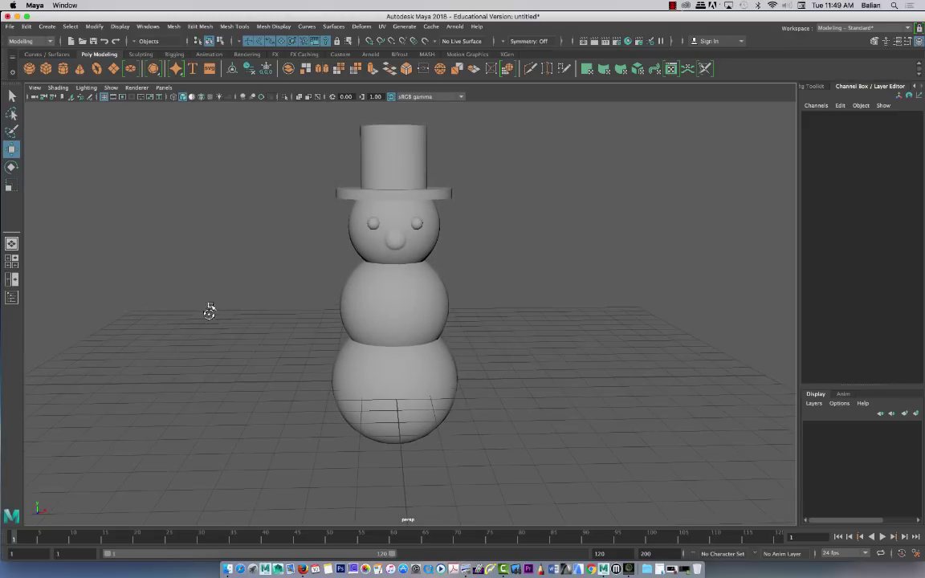
Create a polygon torus and raise it to the snowman's neck at about 3.63 in Y as a scarf
left_click(94, 71)
left_click_drag(396, 337, 380, 249)
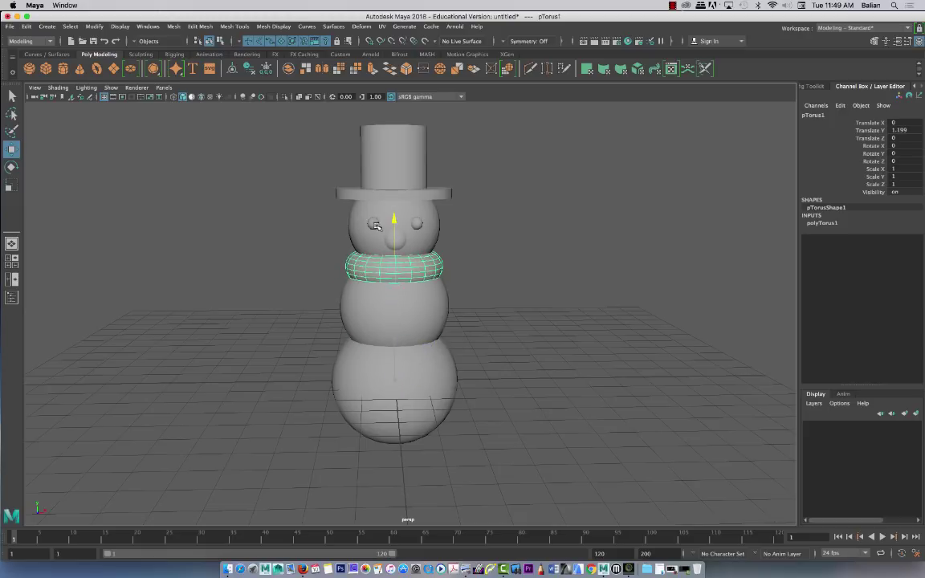
mouse_move(232, 255)
left_mouse_down("alt")
mouse_move(217, 241)
mouse_move(316, 252)
mouse_move(248, 253)
left_mouse_up("alt")
Flatten the scarf torus to a scale of about 0.7 in Y
key("r")
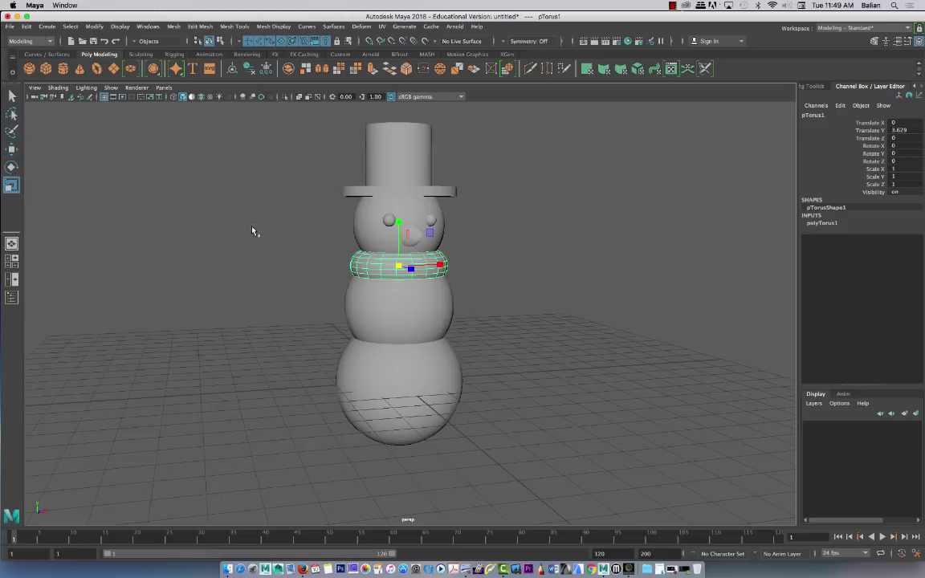
left_click_drag(399, 226, 399, 234)
left_click_drag(220, 274, 282, 285, "alt")
Move the scarf torus far forward of the neck, reset its Translate Z to 0 and deselect it
key("w")
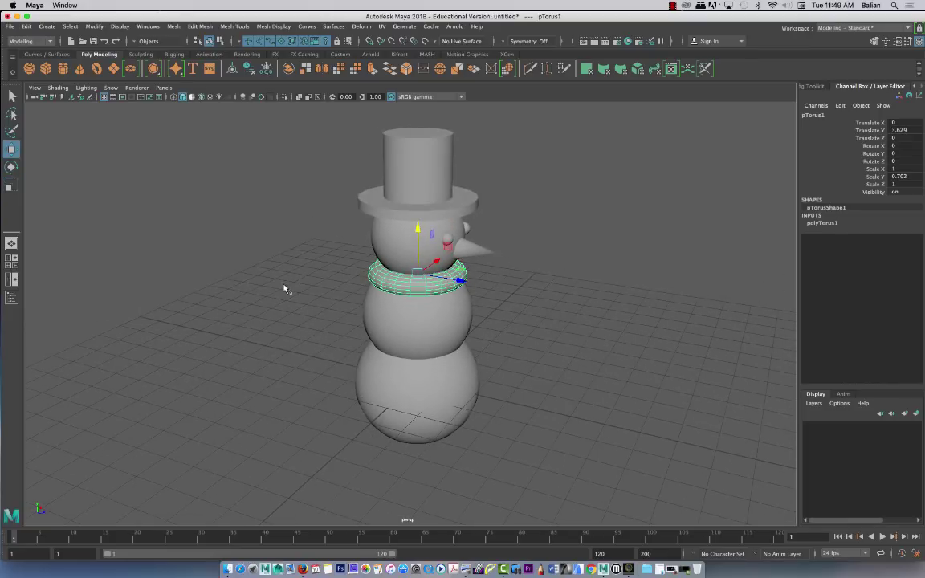
left_click_drag(461, 283, 675, 322)
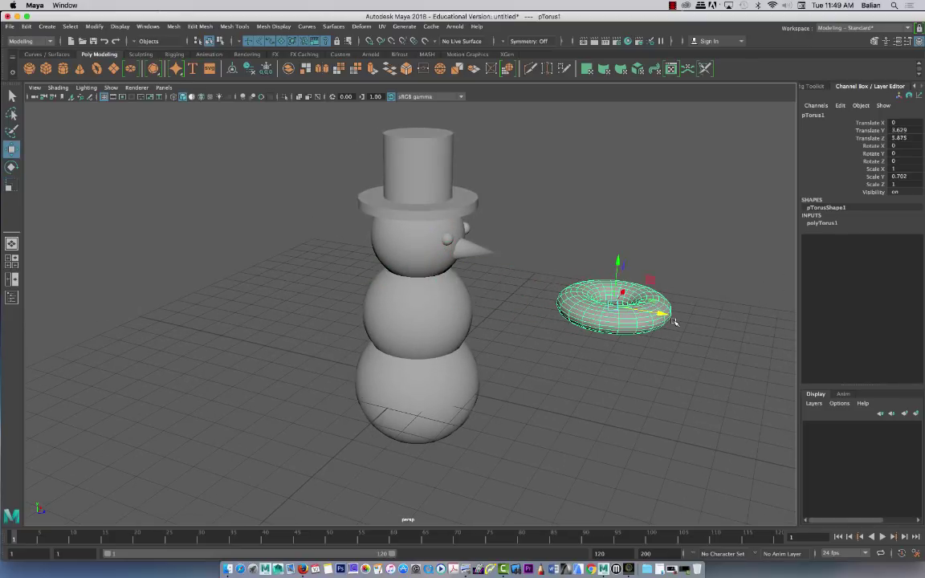
double_click(903, 139)
type("0")
key("Return")
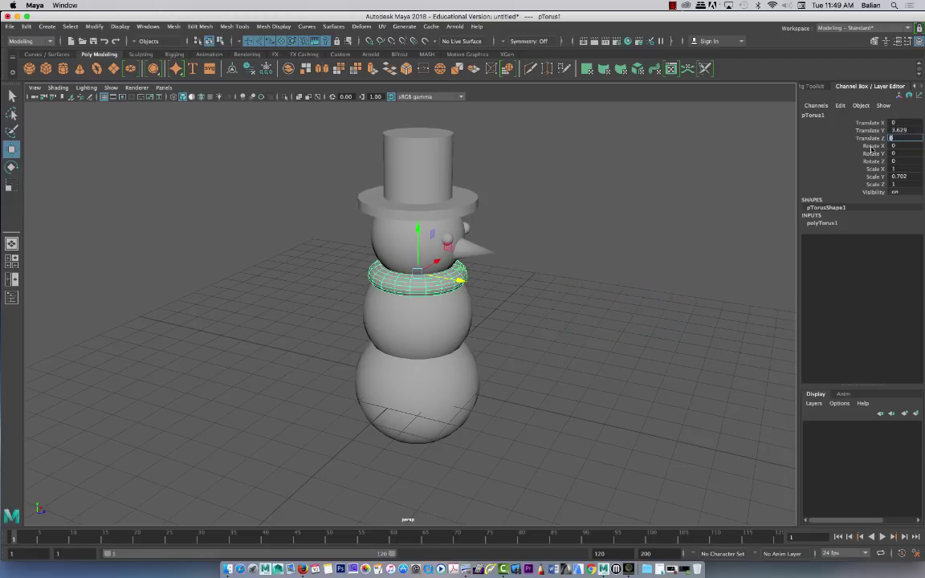
left_click_drag(190, 256, 202, 281, "alt")
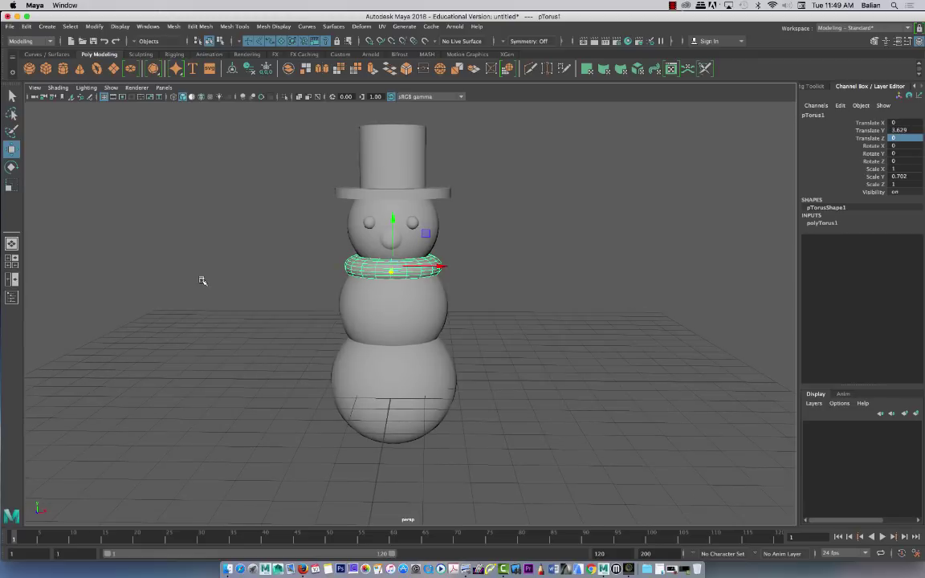
left_click(203, 290)
Tilt the hat brim sideways, setting its Rotate Z to 20 degrees, and deselect it
left_click(349, 190)
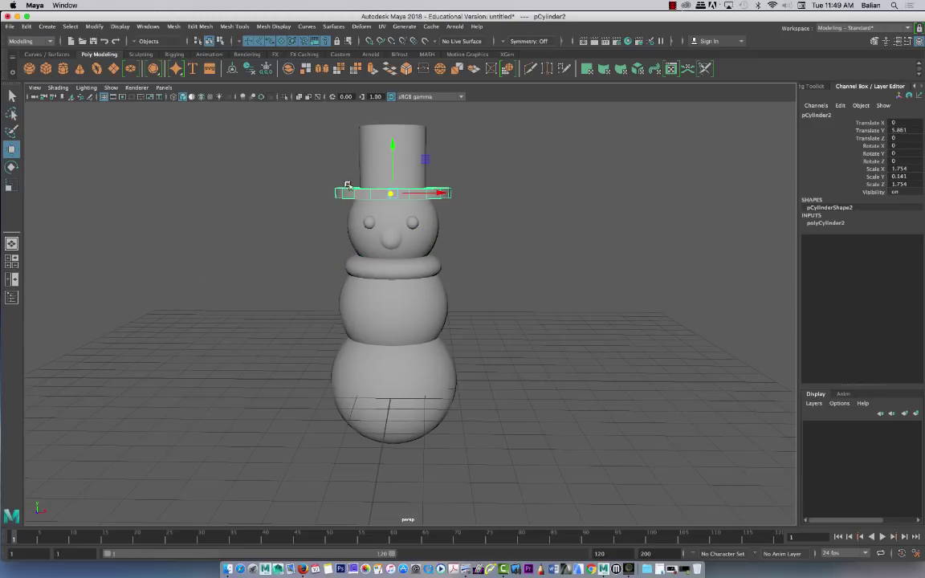
key("e")
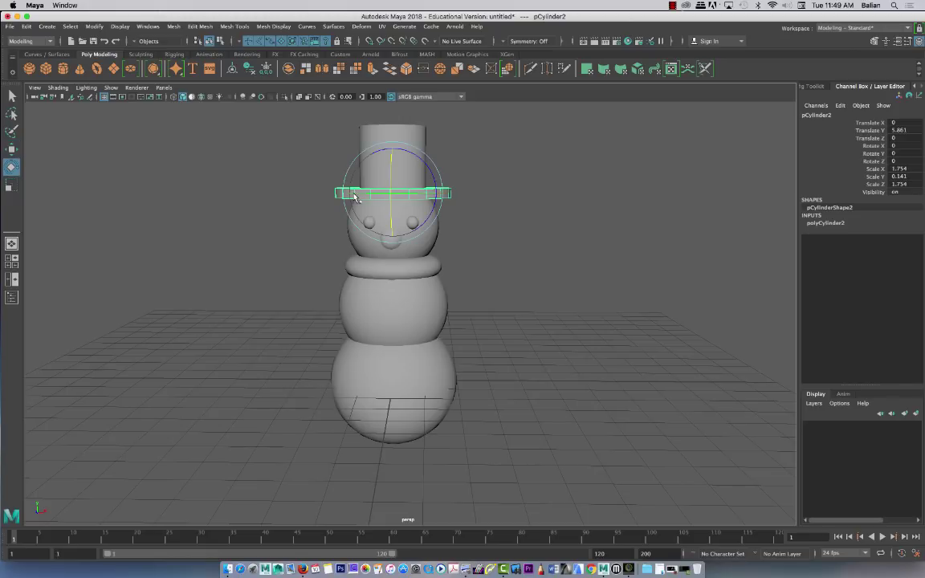
left_click_drag(246, 228, 292, 211, "alt")
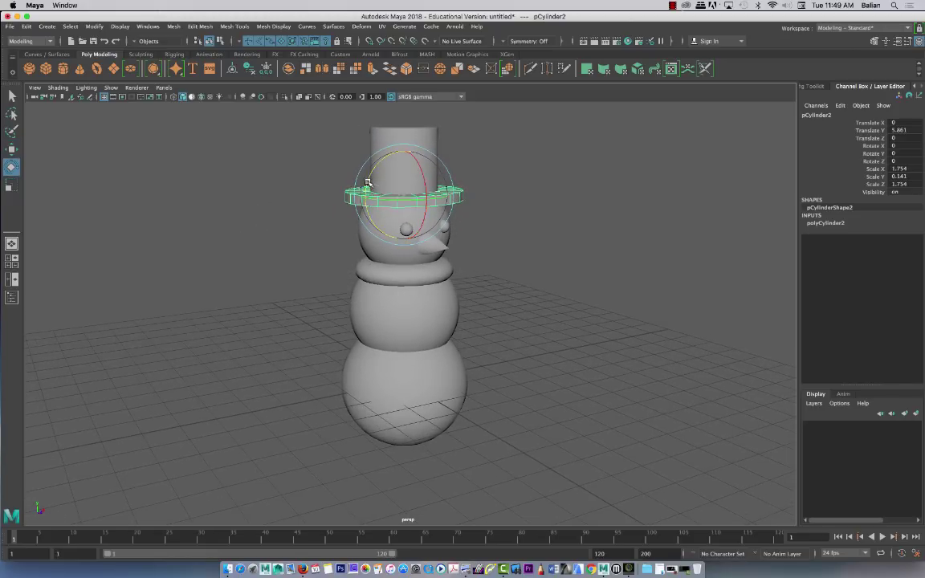
left_click_drag(368, 192, 380, 188)
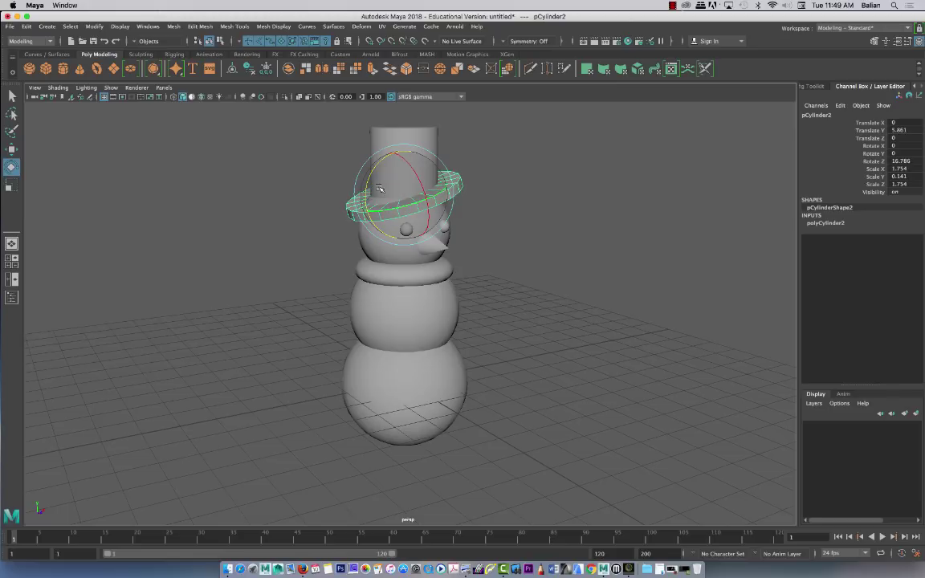
double_click(906, 162)
type("20")
key("Return")
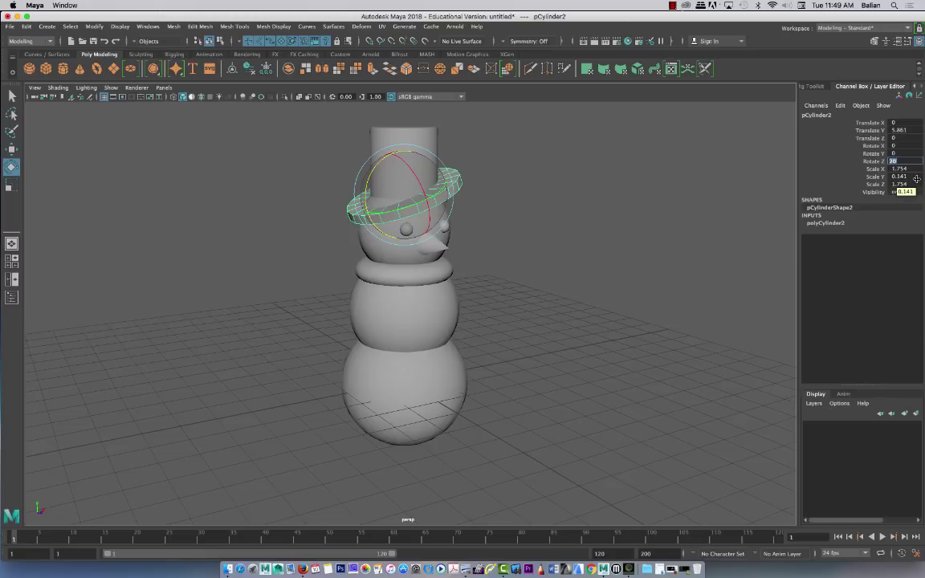
left_click(902, 162)
left_click(233, 241)
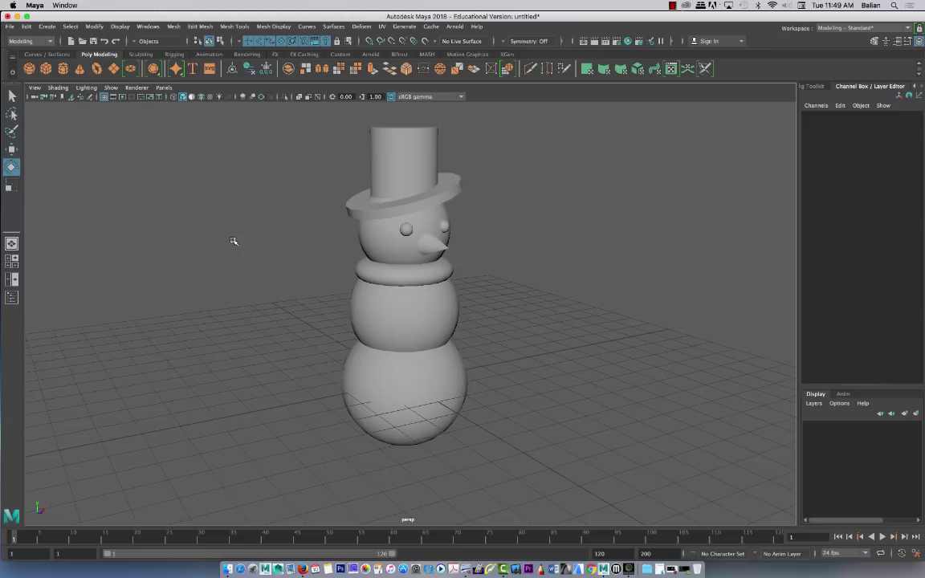
Tilt the hat's crown cylinder in the same direction as the brim, setting its Rotate Z to 15 degrees
left_click(360, 210)
mouse_move(193, 245)
left_mouse_down("alt")
mouse_move(188, 267)
mouse_move(176, 266)
mouse_move(200, 243)
left_mouse_up("alt")
left_click(373, 129)
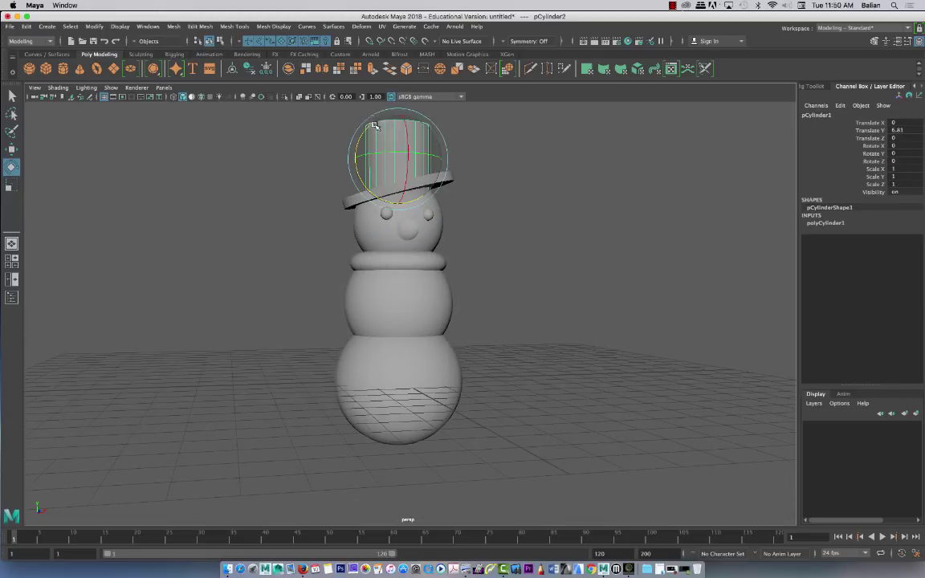
left_click_drag(360, 149, 368, 175)
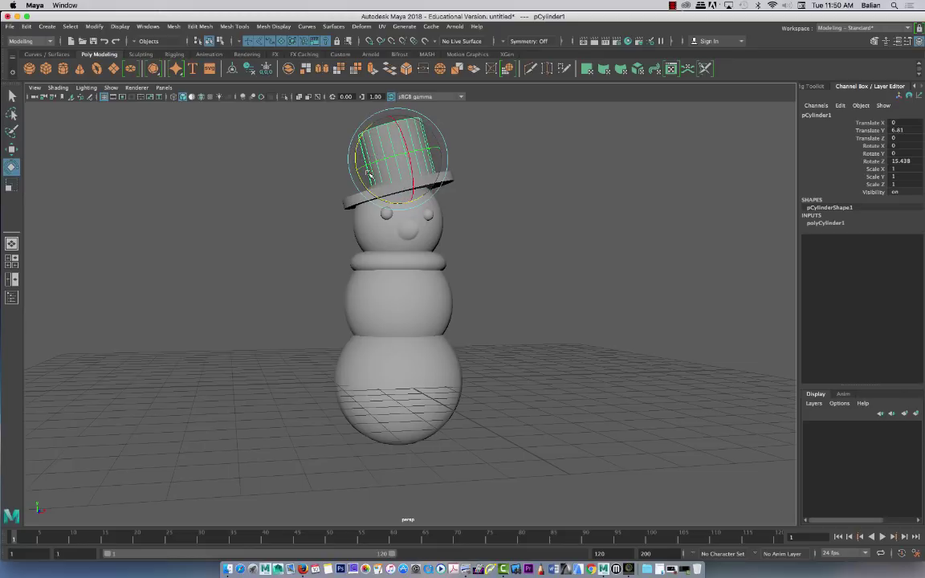
double_click(913, 163)
type("15")
Slide the hat's crown along the tilted brim to about -0.48 in X and 6.68 in Y
left_click(18, 147)
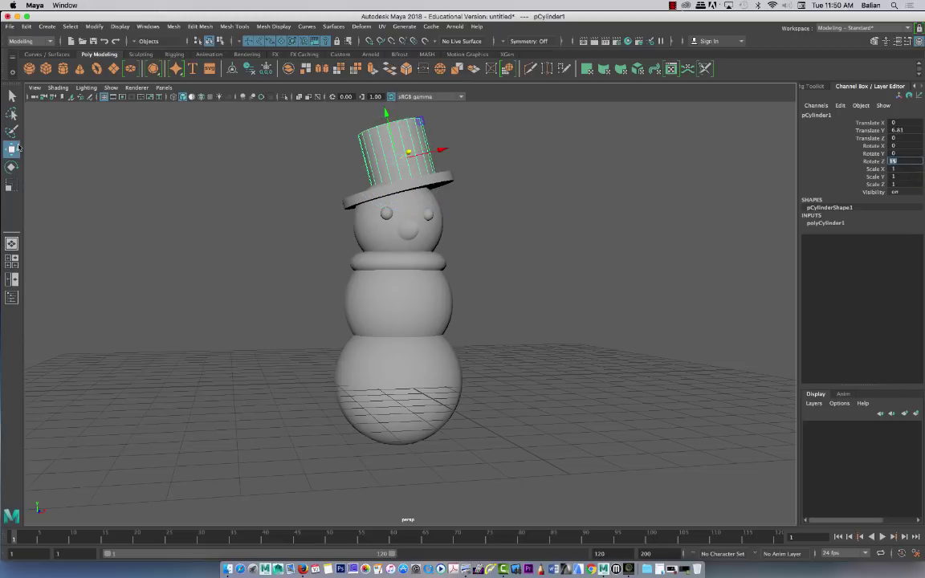
mouse_move(224, 218)
left_mouse_down("alt")
mouse_move(205, 254)
mouse_move(208, 227)
left_mouse_up("alt")
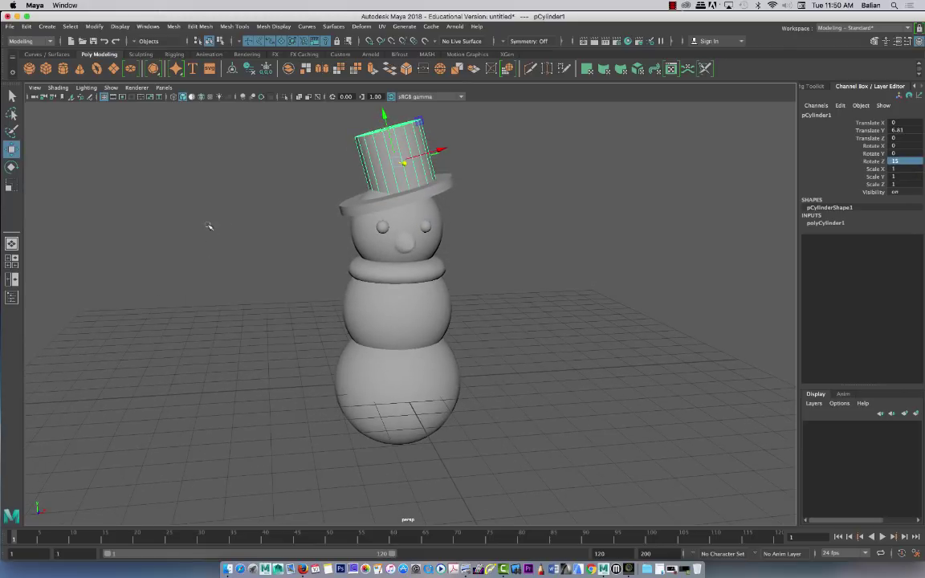
left_click_drag(439, 150, 424, 141)
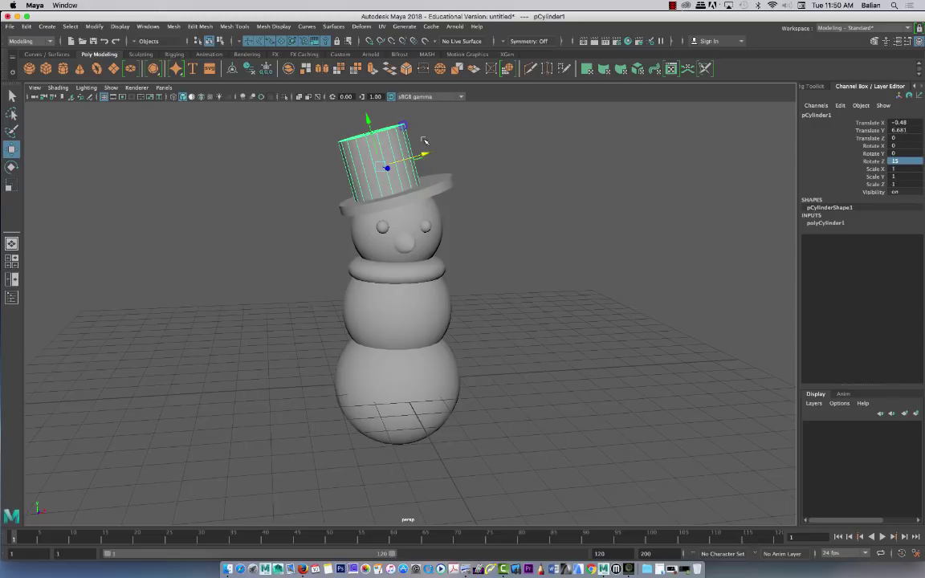
Show wireframe on the shaded snowman, checking it from several angles, and leave nothing selected
mouse_move(239, 233)
left_mouse_down("alt")
mouse_move(223, 231)
mouse_move(239, 234)
mouse_move(221, 204)
left_mouse_up("alt")
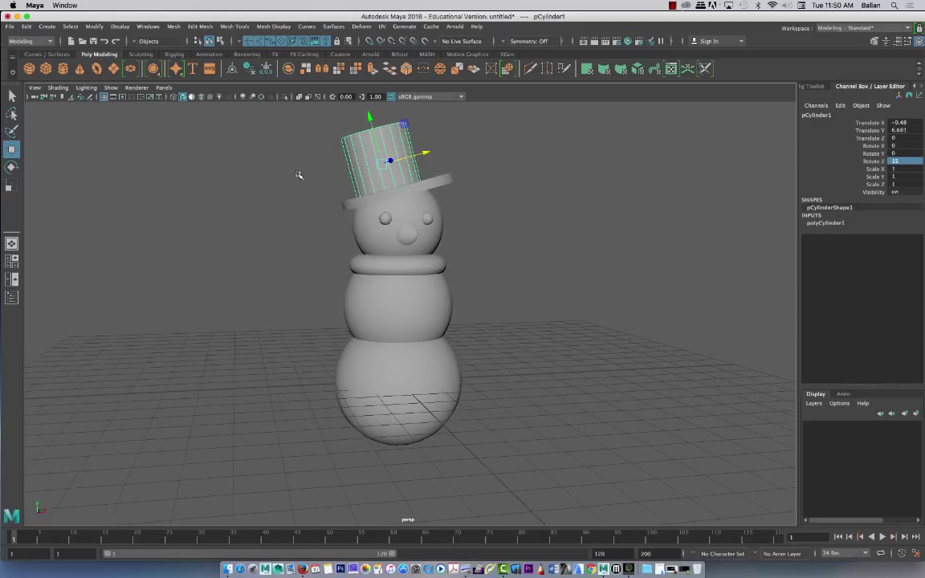
left_click(68, 89)
left_click(83, 175)
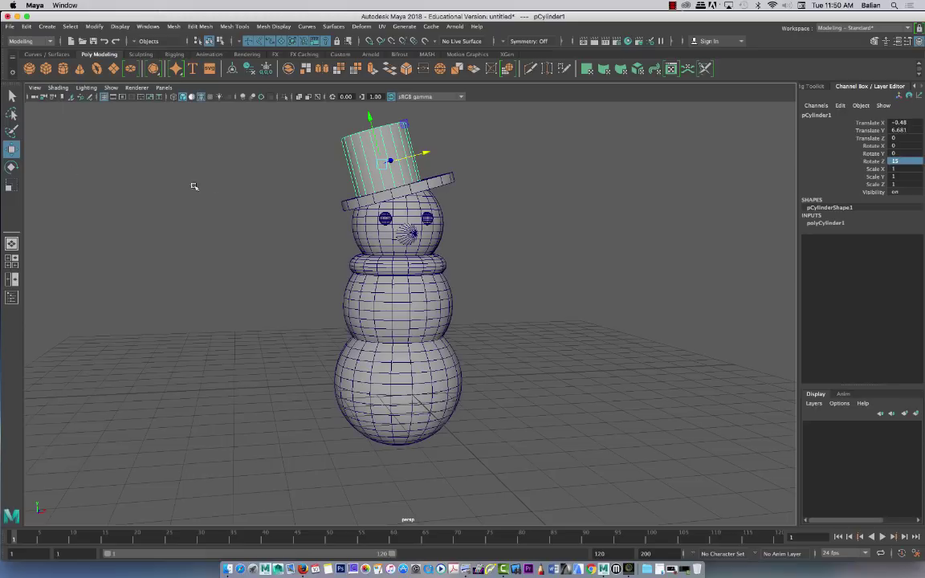
left_click(237, 225)
left_click_drag(237, 224, 275, 230, "alt")
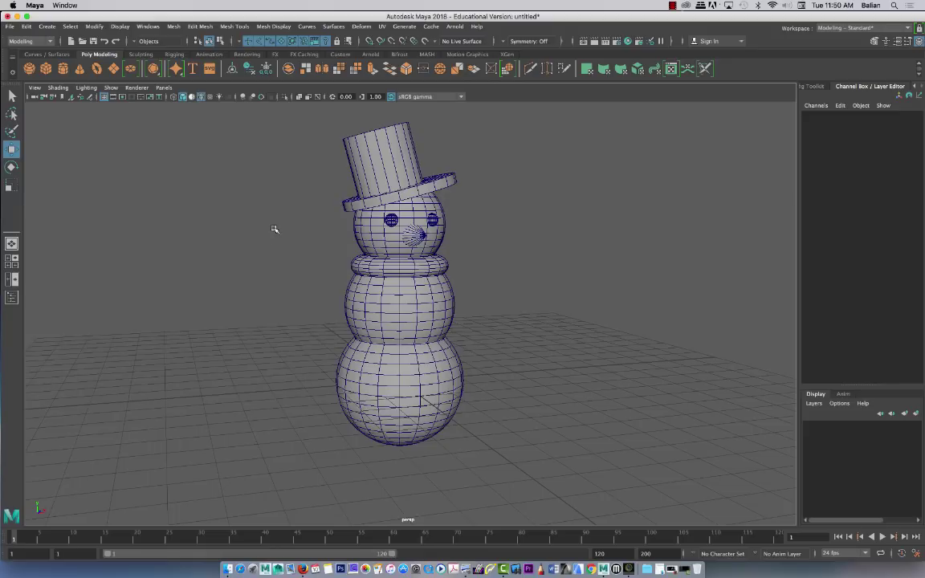
right_click_drag(288, 280, 226, 244, "alt")
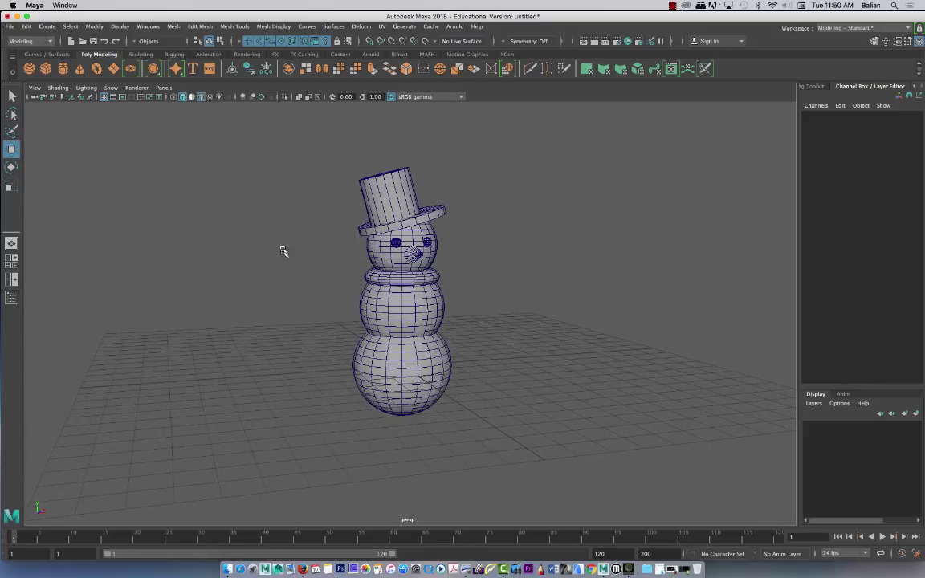
left_click_drag(283, 252, 267, 265, "alt")
left_click(367, 360)
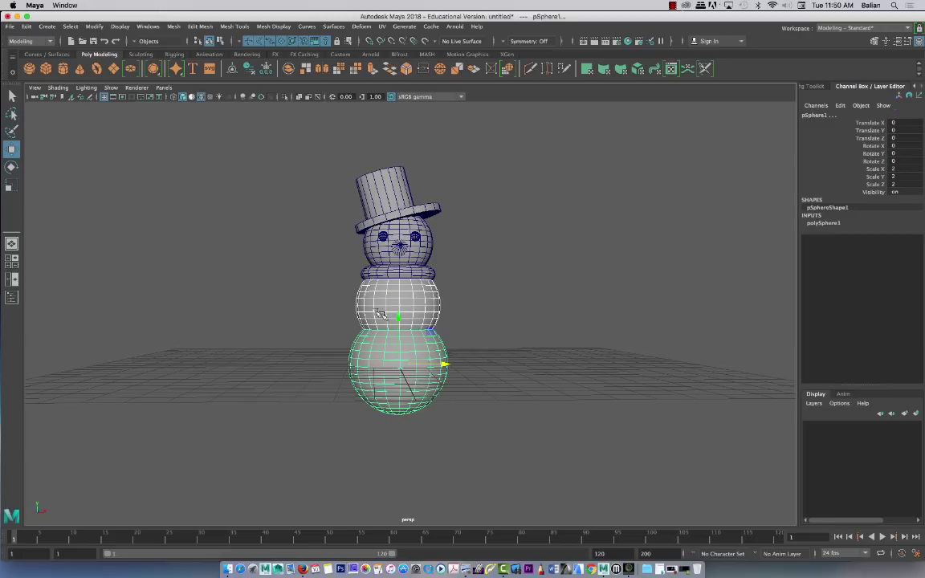
left_click(317, 289)
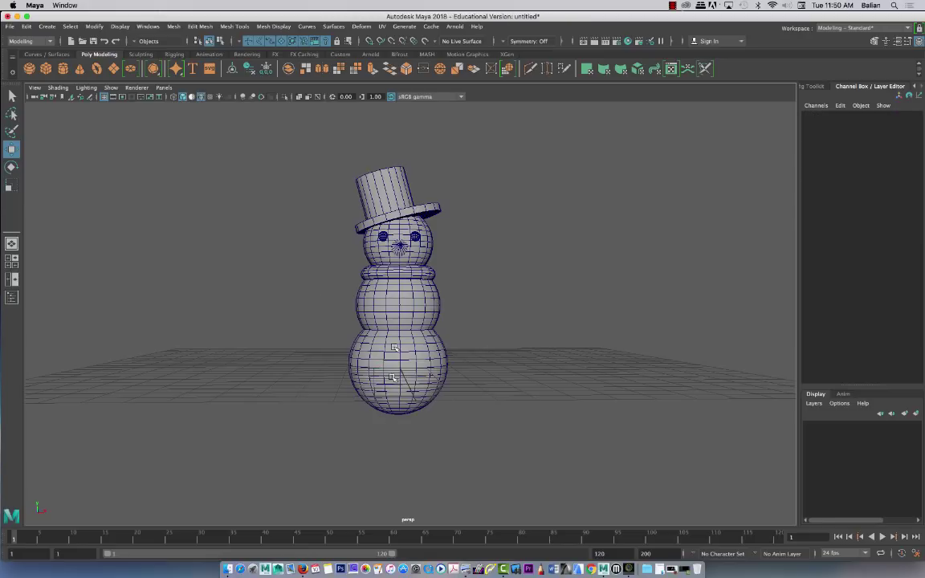
Create a polygon cylinder for an arm and move it beside the snowman to about -3.46 in X
left_click(63, 68)
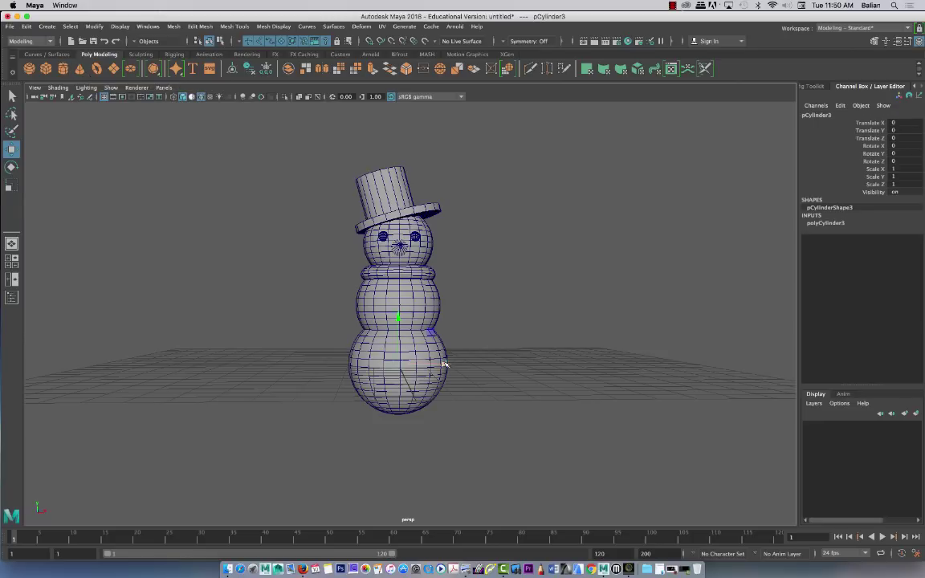
left_click_drag(444, 364, 361, 366)
left_click_drag(238, 313, 267, 313, "alt")
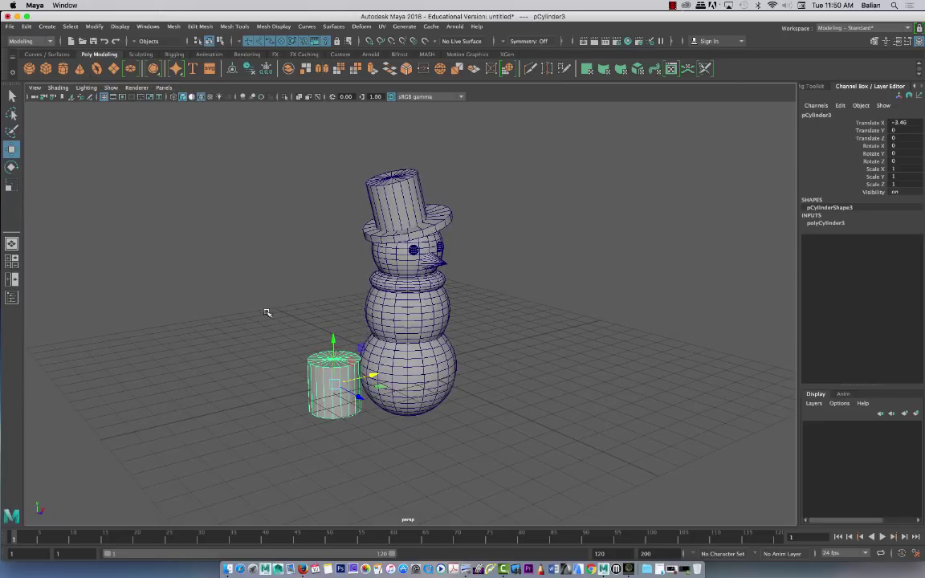
Set the arm cylinder's radius to 0.25
left_click(820, 223)
double_click(902, 230)
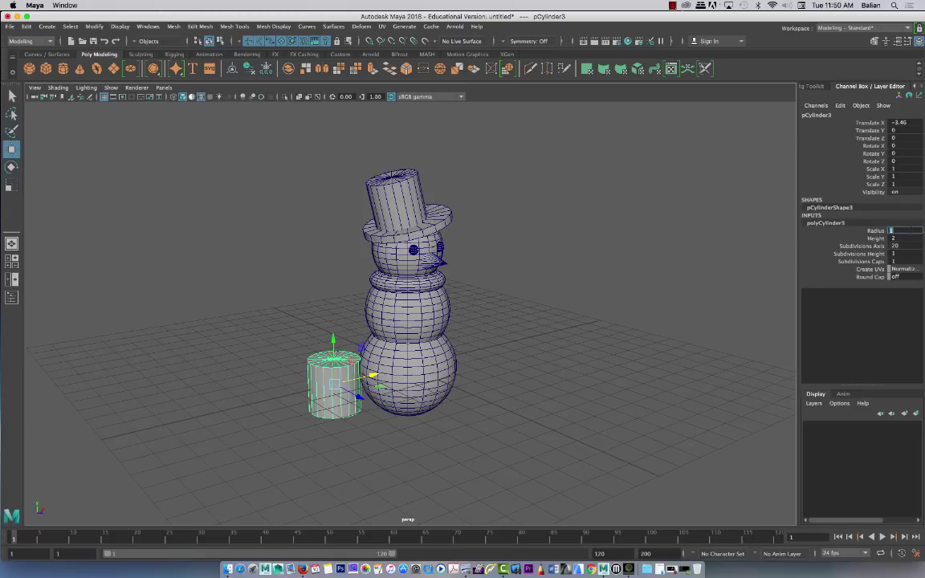
type(".25")
key("Return")
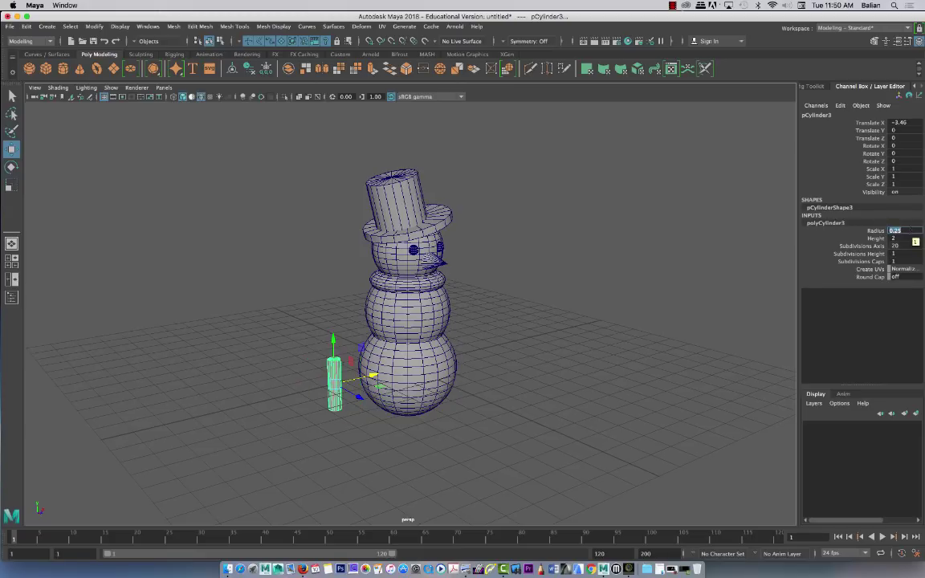
Thin the arm cylinder to a radius of 0.1 and view it close up
left_click_drag(230, 351, 212, 330, "alt")
double_click(908, 230)
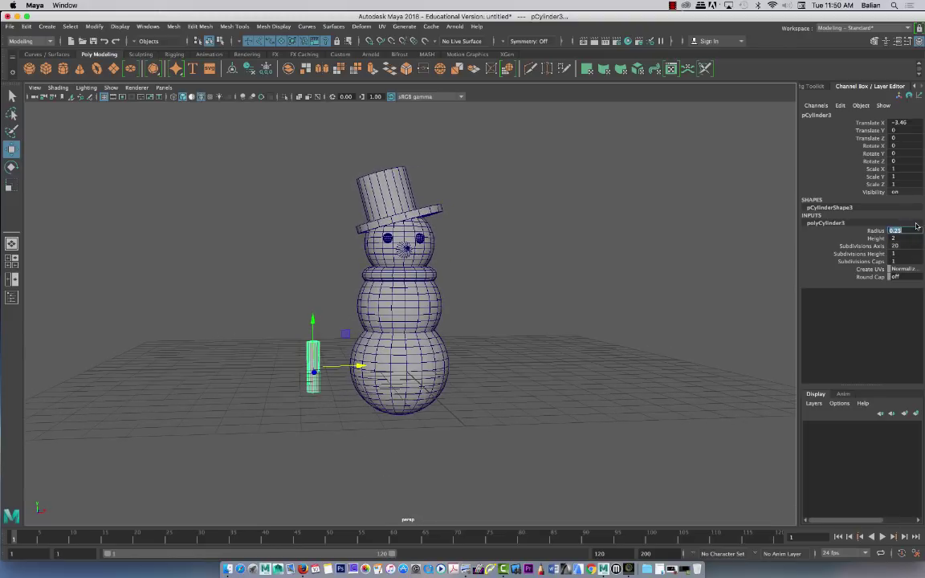
key("BackSpace")
type(".1")
key("Return")
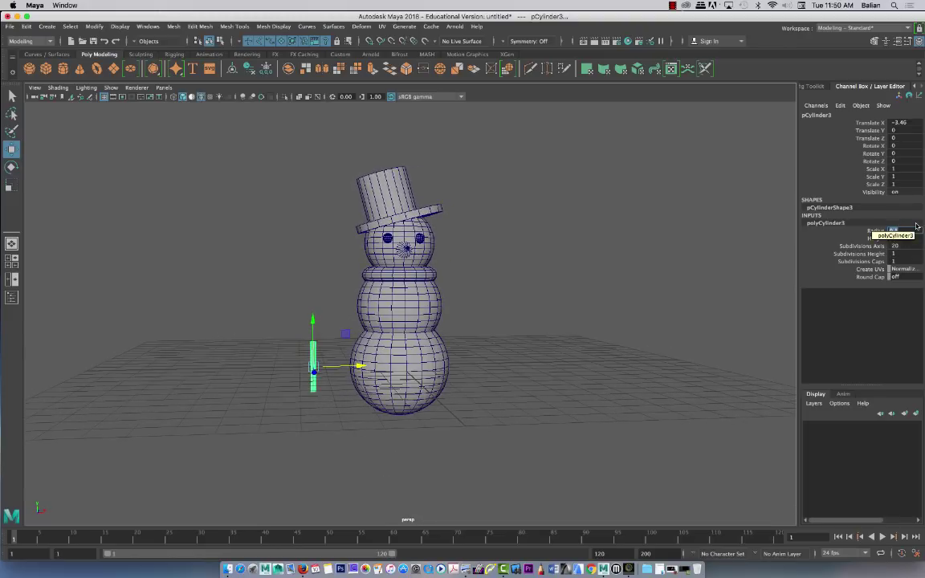
mouse_move(236, 334)
left_mouse_down("alt")
mouse_move(250, 354)
mouse_move(242, 338)
left_mouse_up("alt")
right_click_drag(242, 338, 287, 417, "alt")
middle_click_drag(287, 417, 337, 393, "alt")
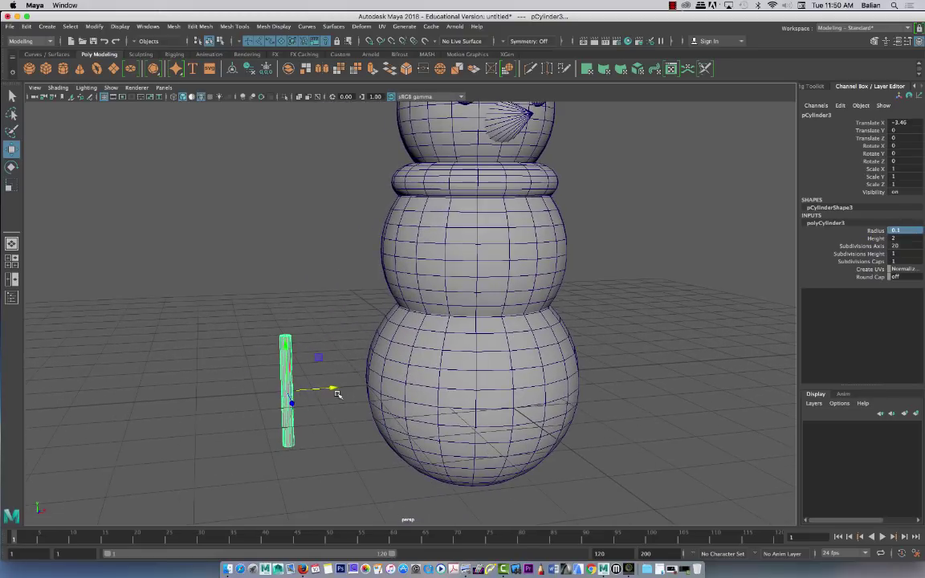
Rename the arm cylinder's polyCylinder3 input node
double_click(819, 223)
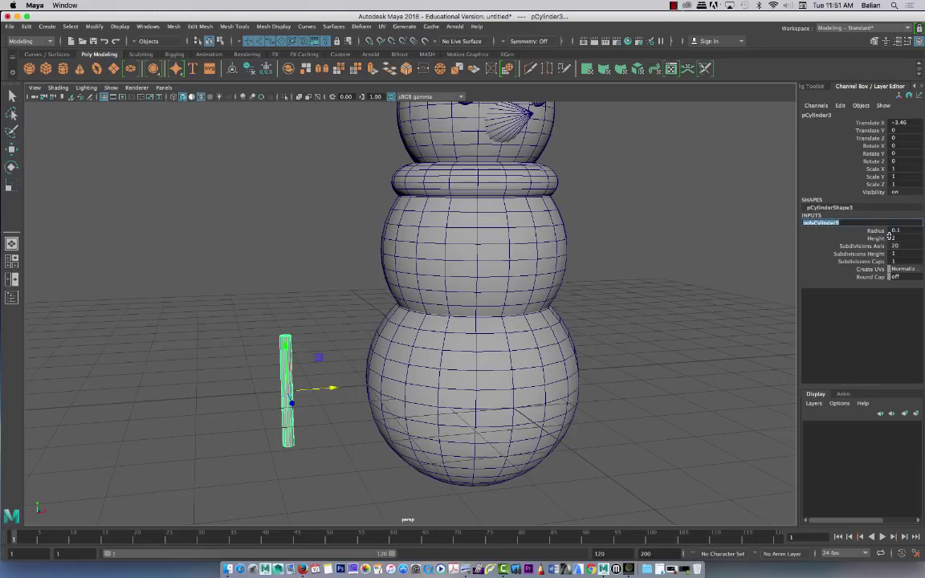
type("qa")
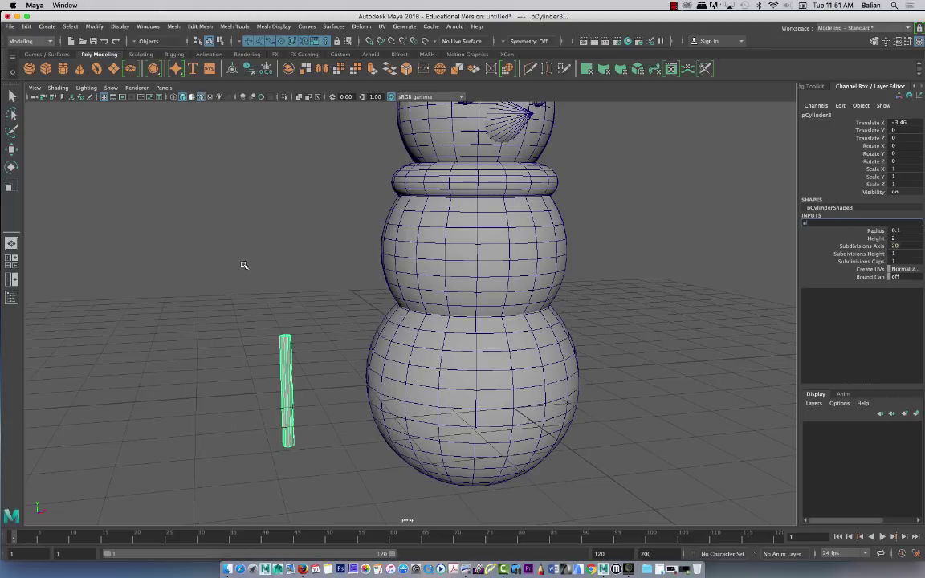
Try to tilt the arm cylinder about -30.4 degrees in Z and move it to about -2.97 in X and 0.83 in Y
left_click(11, 166)
left_click_drag(303, 352, 318, 286)
key("w")
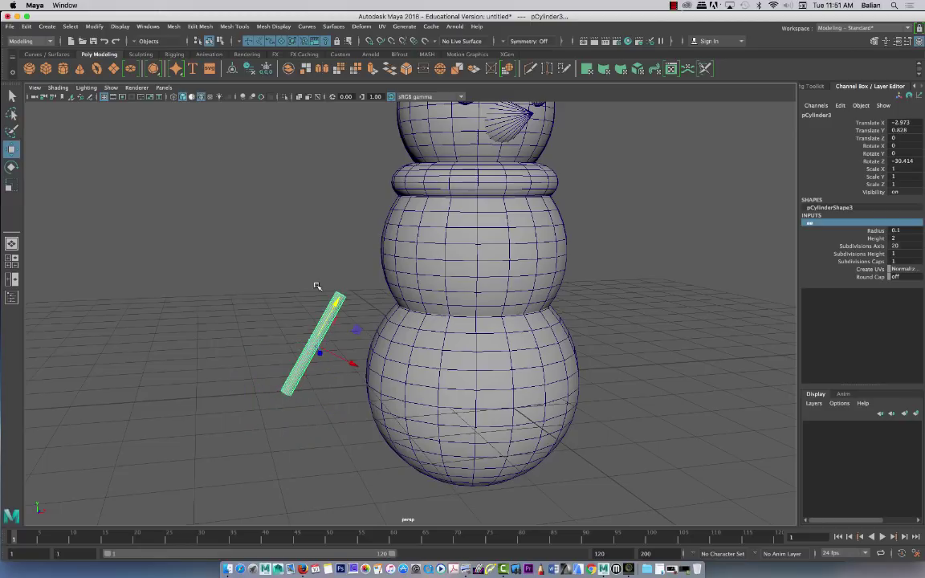
Set the Move tool's axis orientation to World
double_click(13, 149)
left_click(195, 131)
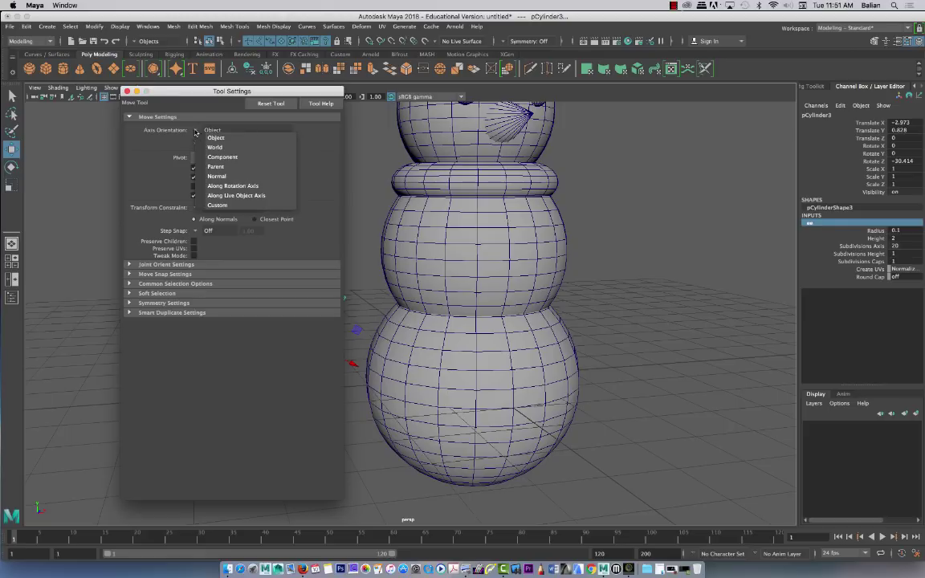
left_click(214, 148)
left_click(127, 92)
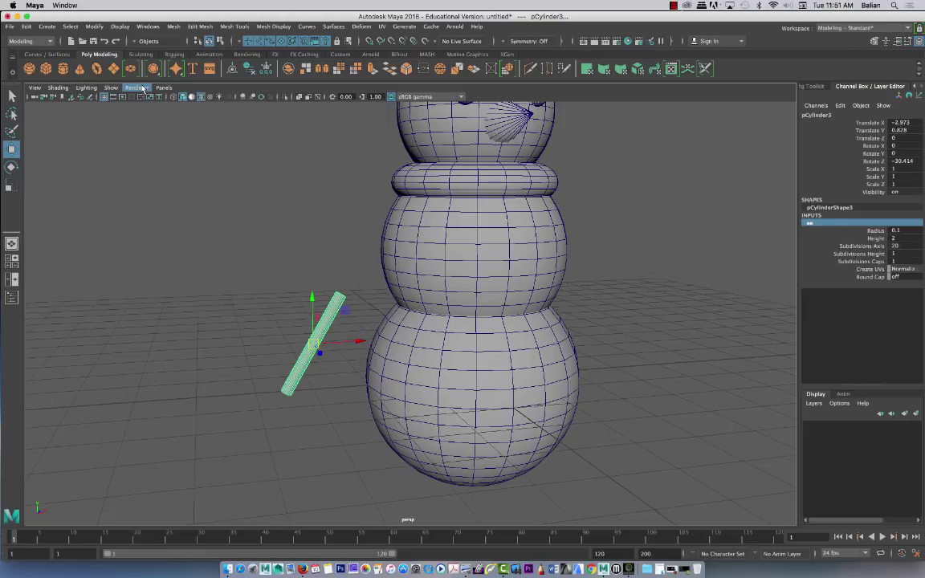
Undo the arm's last move and tilt, raise it to about 1.90 in Y and tilt it about -30.1 degrees in Z
key("super+z")
key("super+z")
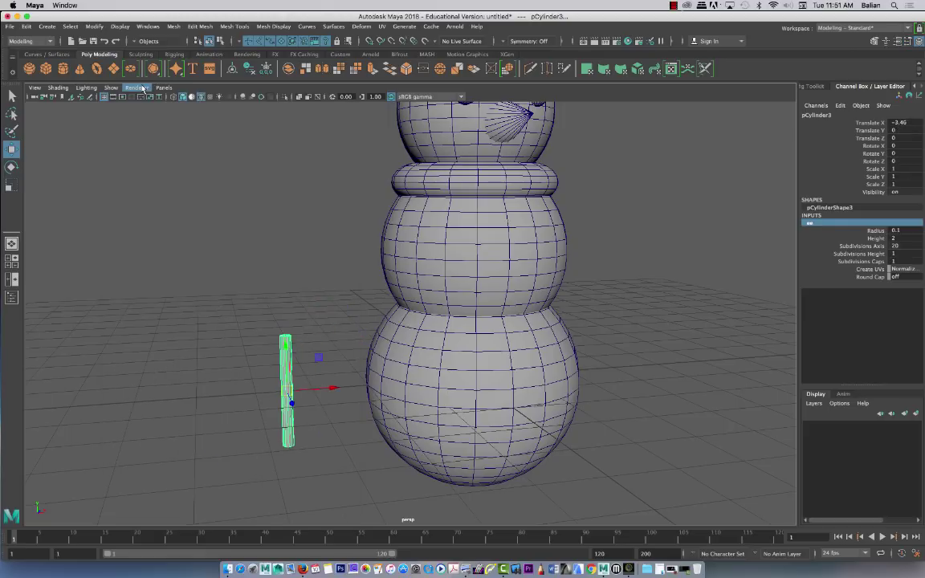
left_click_drag(252, 359, 268, 273, "alt")
key("e")
key("w")
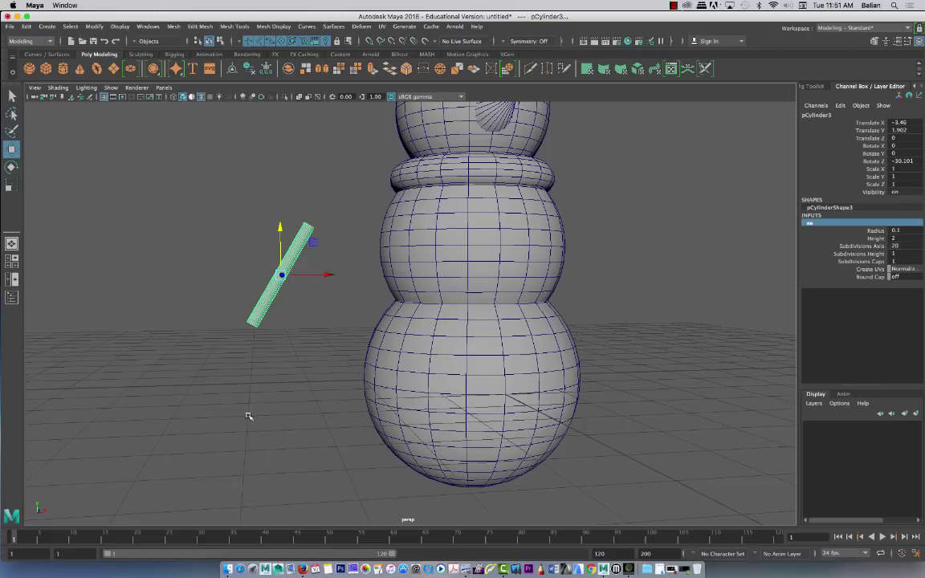
Set the Move tool's axis orientation to Object
double_click(13, 149)
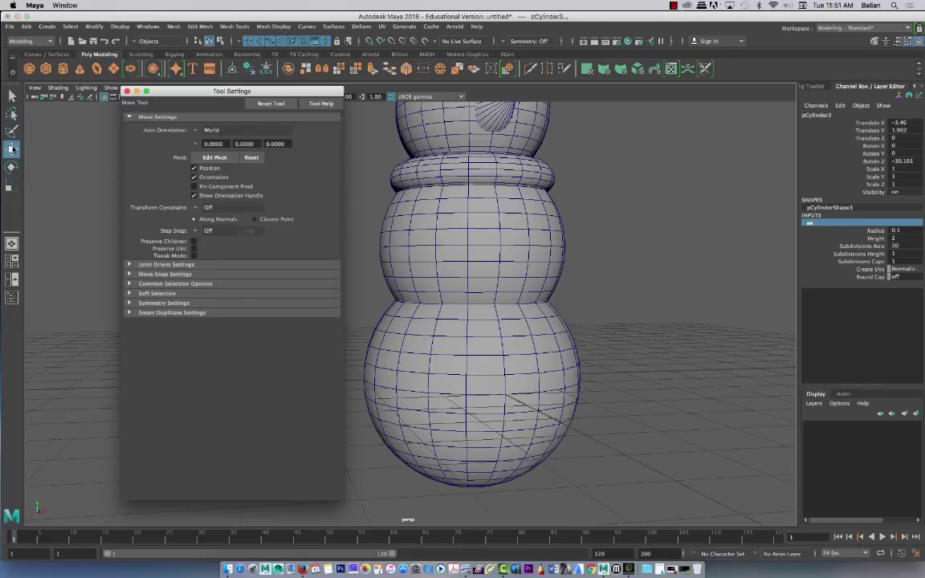
left_click(197, 132)
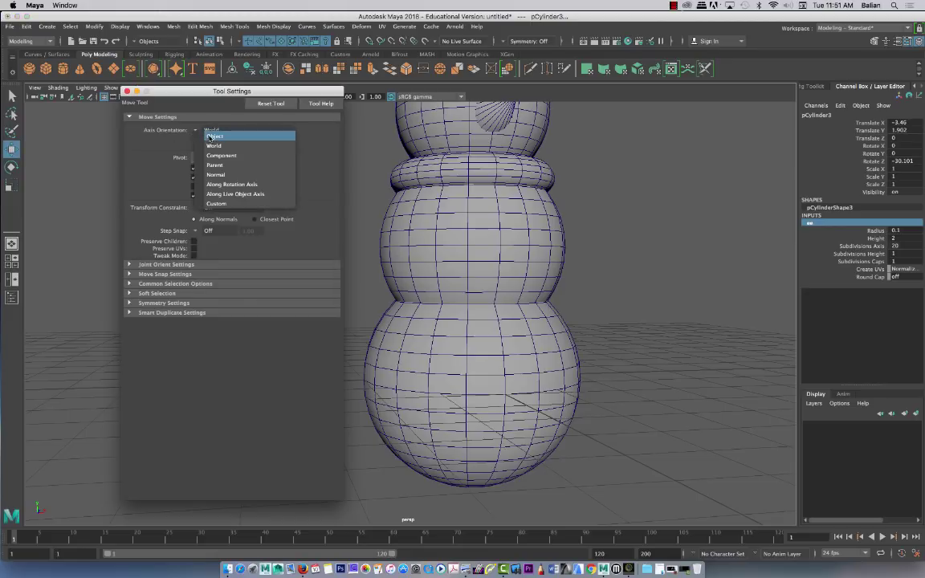
left_click(212, 137)
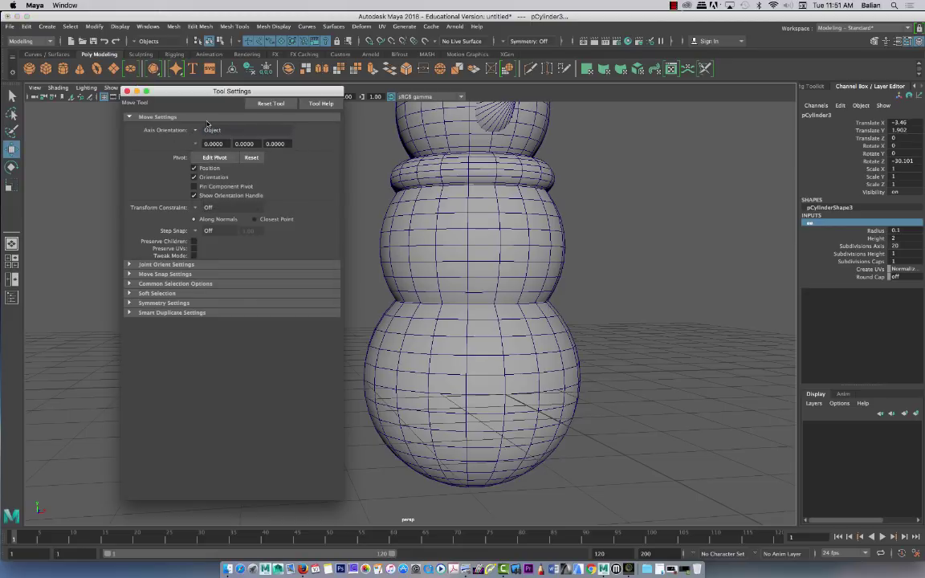
left_click(127, 92)
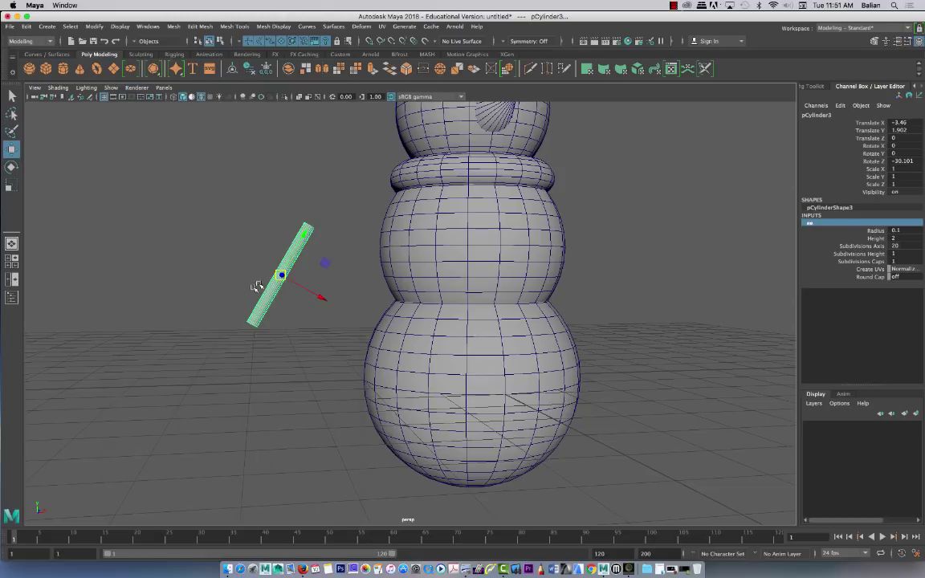
Move the arm along its own axes to about -2.54 in X and 1.83 in Y, and tilt it about -44.8 degrees in Z
left_click_drag(300, 239, 310, 221)
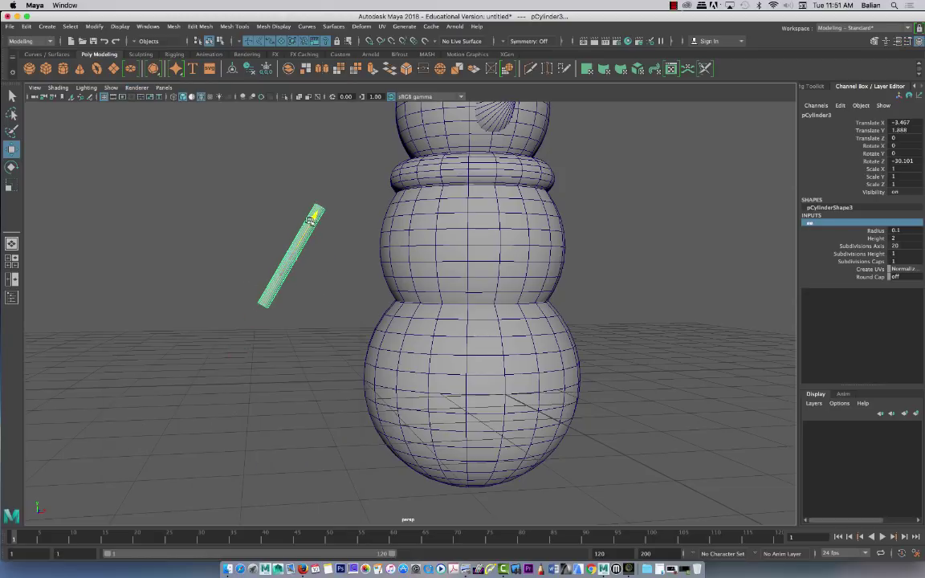
left_click_drag(309, 264, 350, 287)
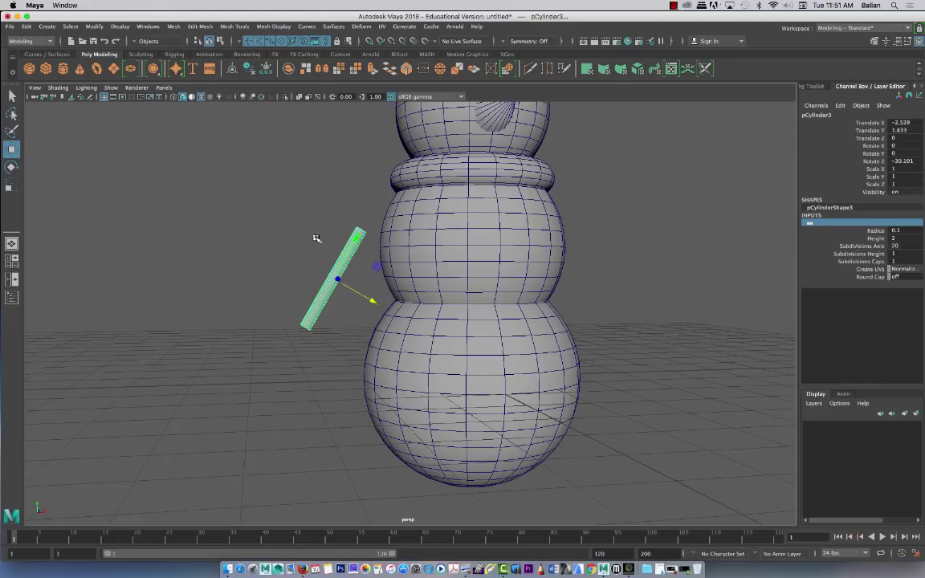
left_click_drag(247, 293, 294, 281, "alt")
key("e")
key("w")
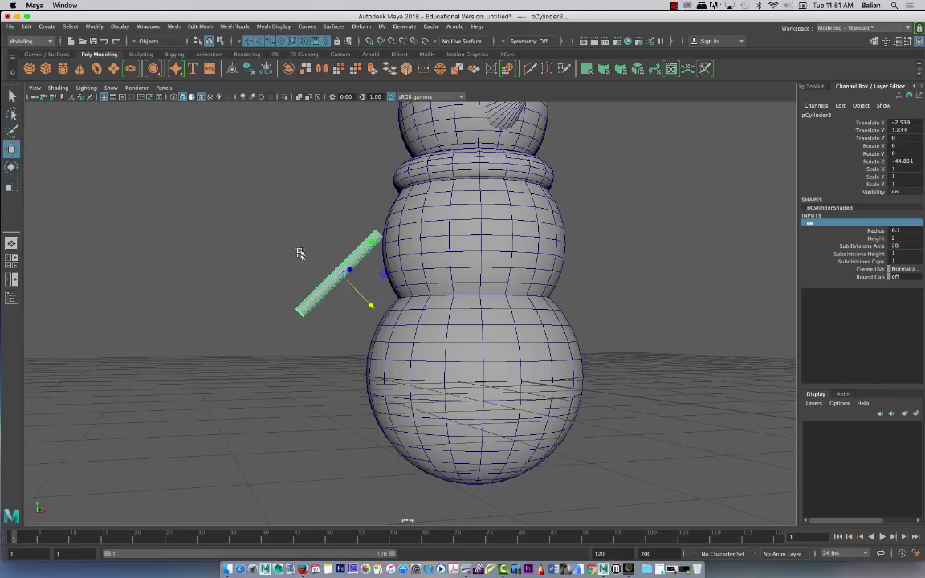
Fit the arm against the middle sphere at about -2.00 in X and 2.31 in Y, tilted about -32.5 degrees in Z
left_click_drag(362, 294, 361, 241)
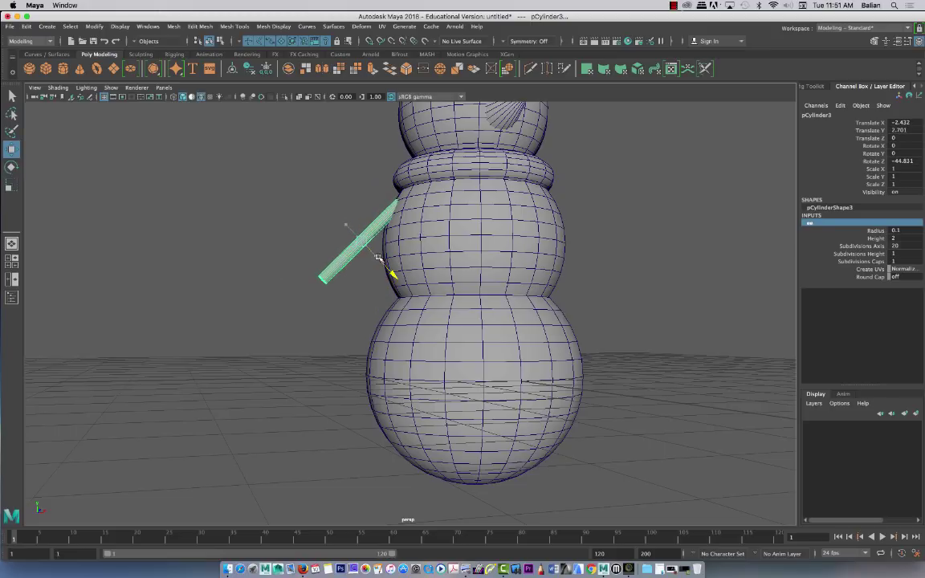
left_click_drag(267, 279, 231, 290, "alt")
key("e")
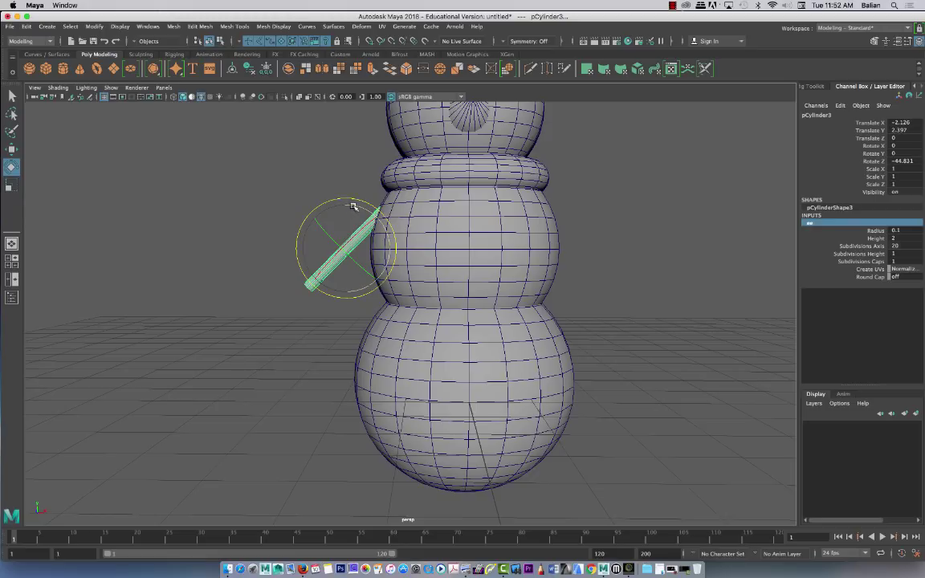
left_click_drag(351, 201, 333, 215)
key("w")
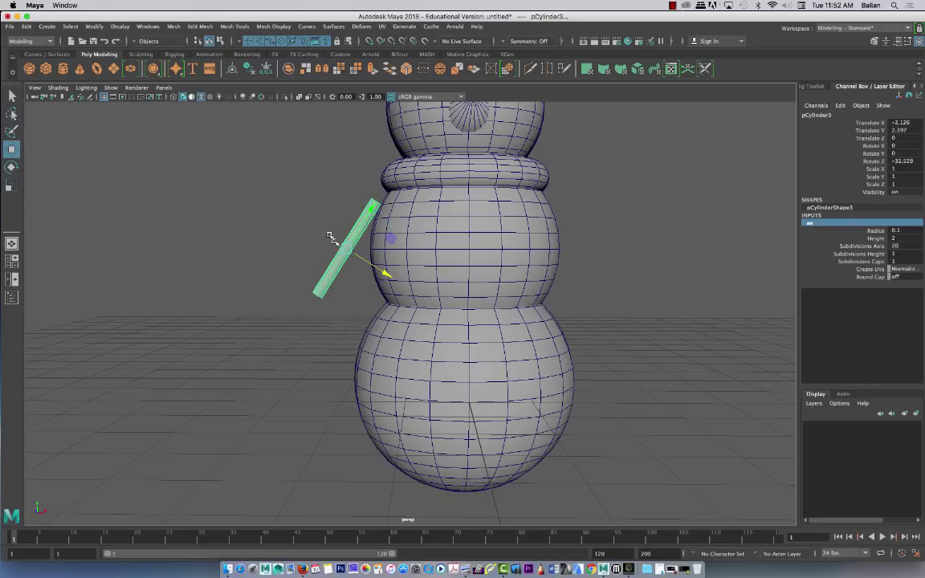
left_click_drag(364, 261, 371, 266)
Duplicate the arm cylinder and slide the copy down its own axis to about -2.72 in X and 1.19 in Y
key("ctrl+d")
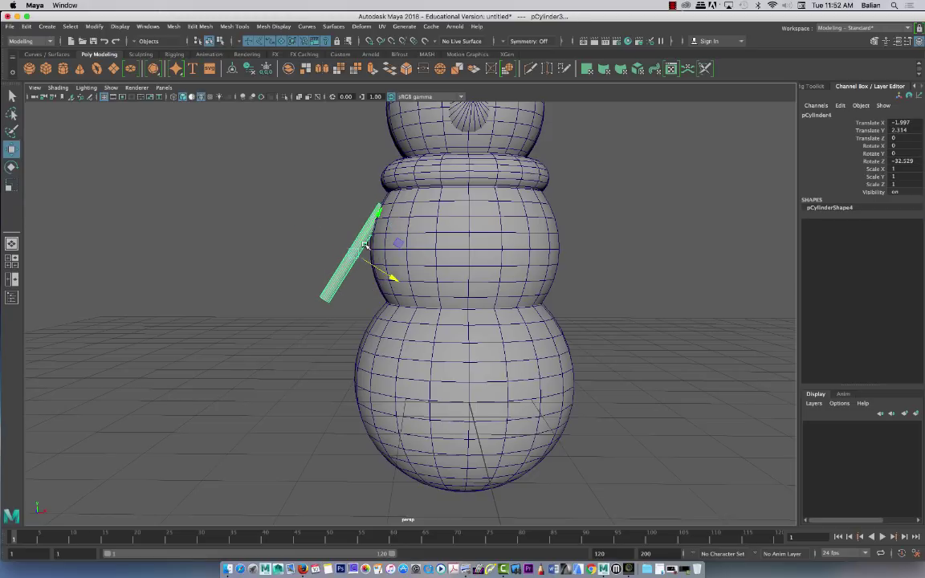
left_click_drag(376, 222, 323, 289)
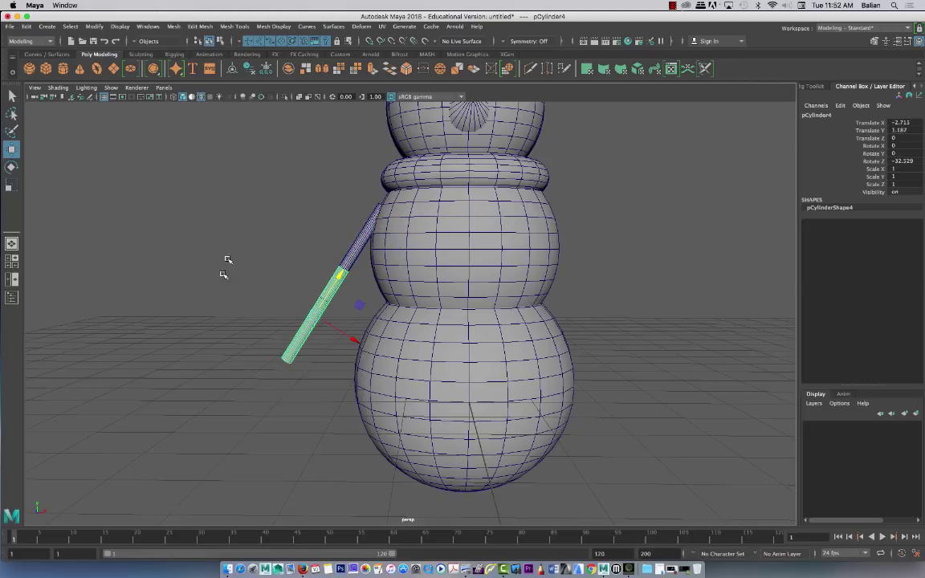
Rotate the duplicated lower arm segment about its X axis to angle it away from the upper arm
left_click_drag(228, 258, 252, 281, "alt")
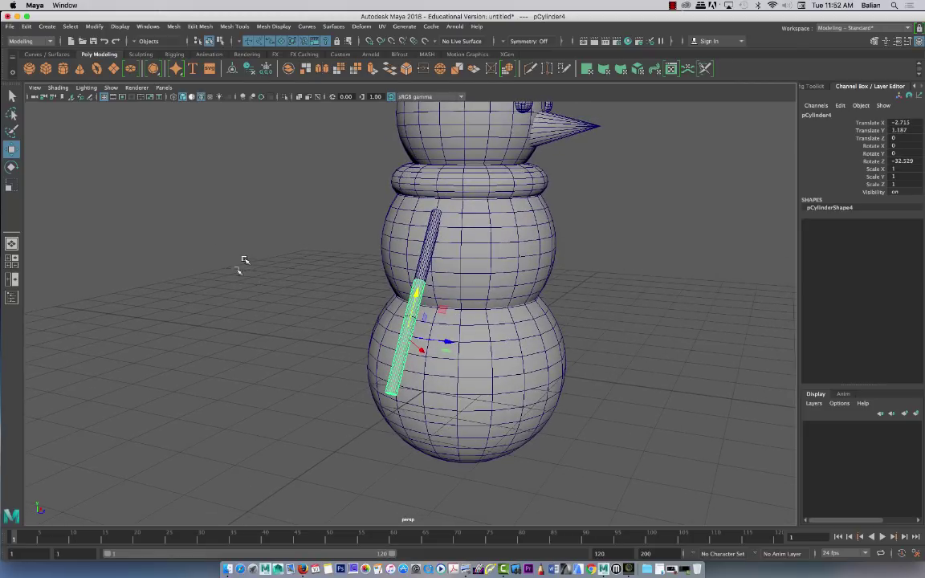
key("e")
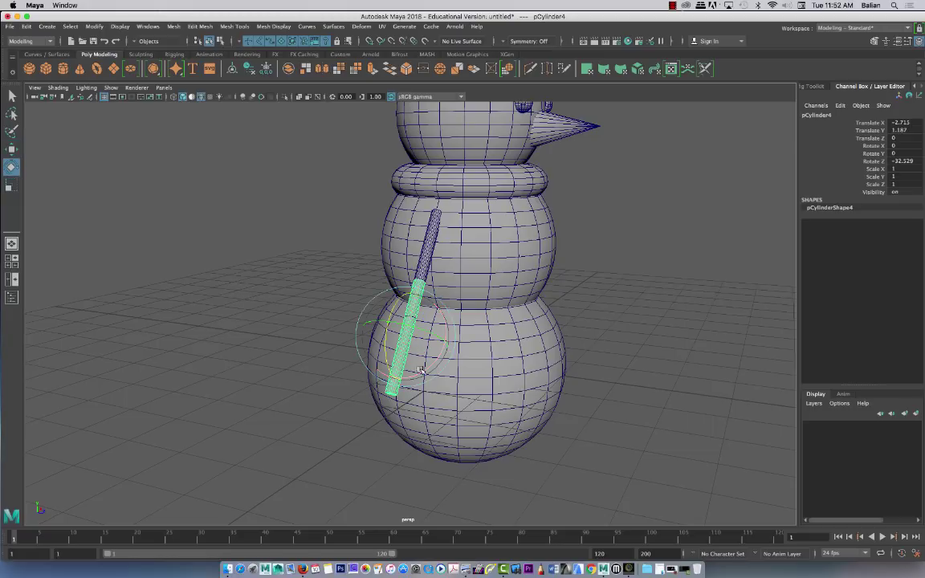
left_click_drag(421, 375, 377, 334)
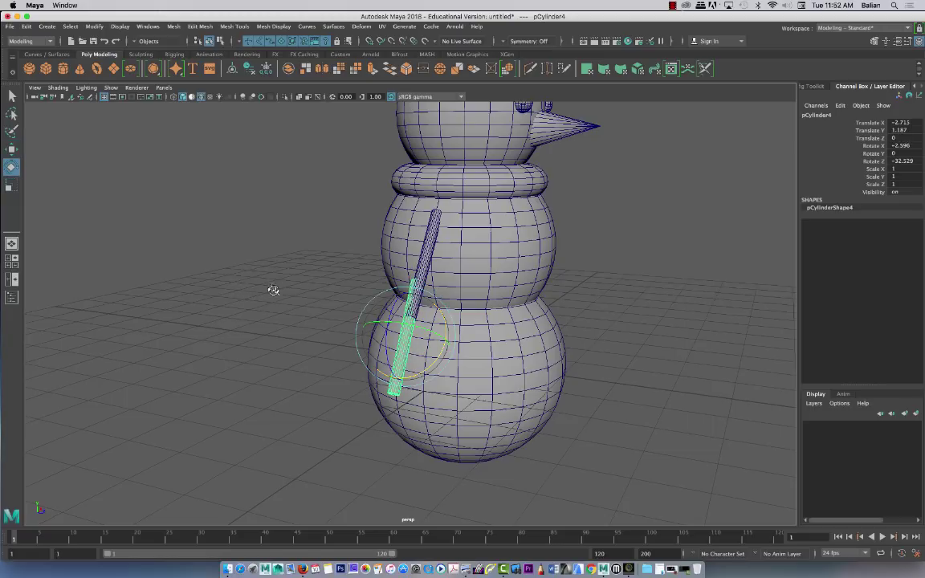
Tilt the lower arm segment to about -18.8 degrees in Z and move it to about -2.56 in X and 1.13 in Y
left_click_drag(251, 266, 241, 301, "alt")
left_click_drag(311, 352, 341, 318)
key("w")
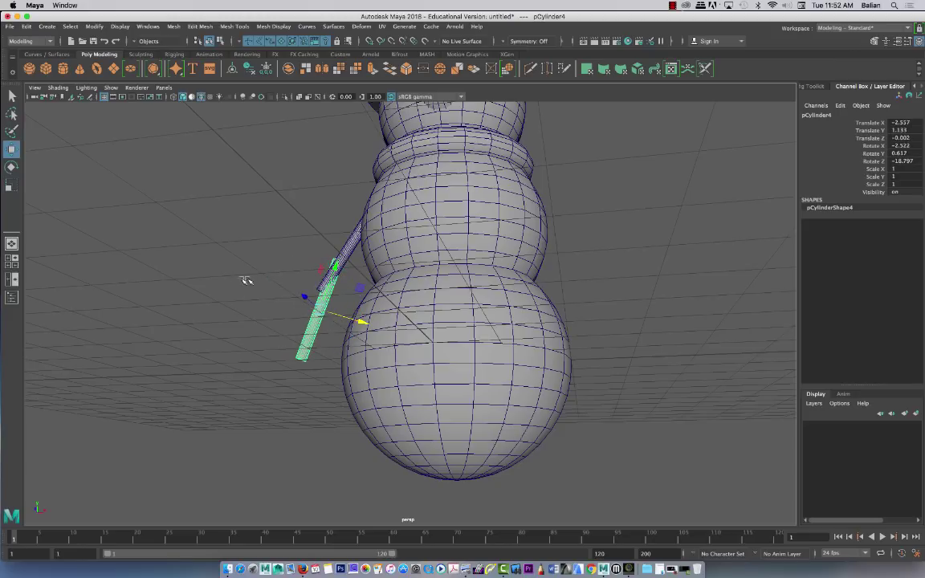
left_click_drag(218, 351, 255, 340, "alt")
Tilt the upper arm segment to about -40.9 degrees in Z and move it to about -1.91 in X and 2.54 in Y
left_click(355, 224)
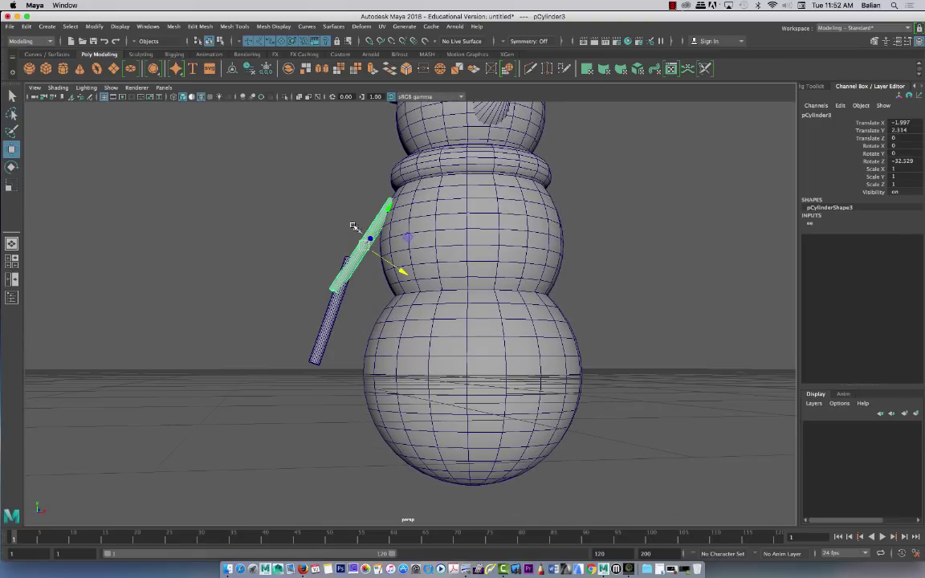
key("e")
left_click_drag(321, 249, 320, 238)
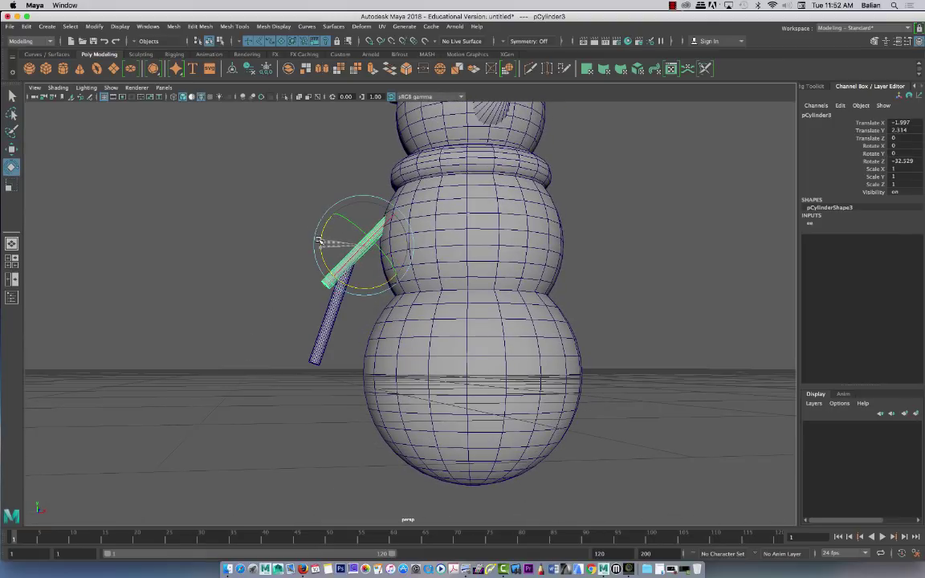
key("w")
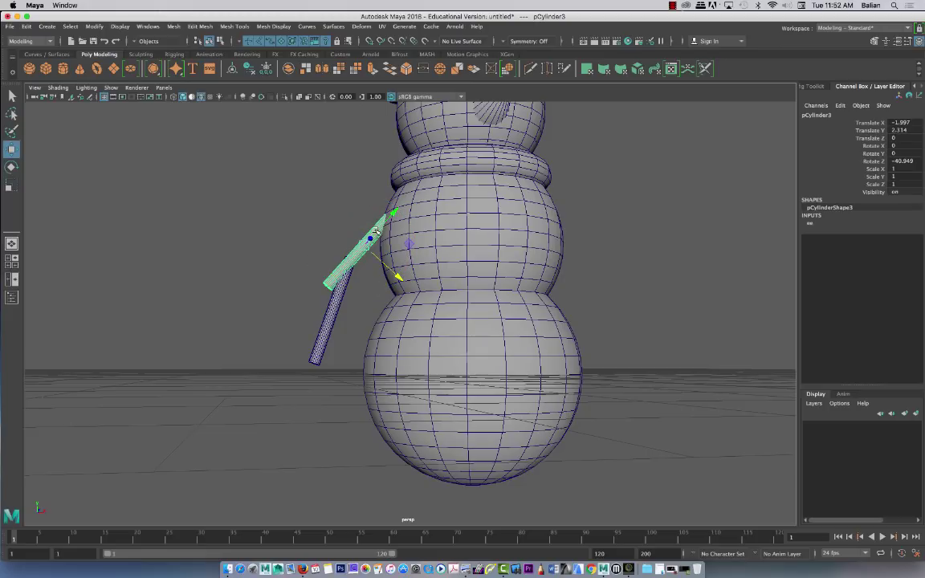
left_click_drag(376, 232, 386, 221)
left_click_drag(405, 266, 401, 262)
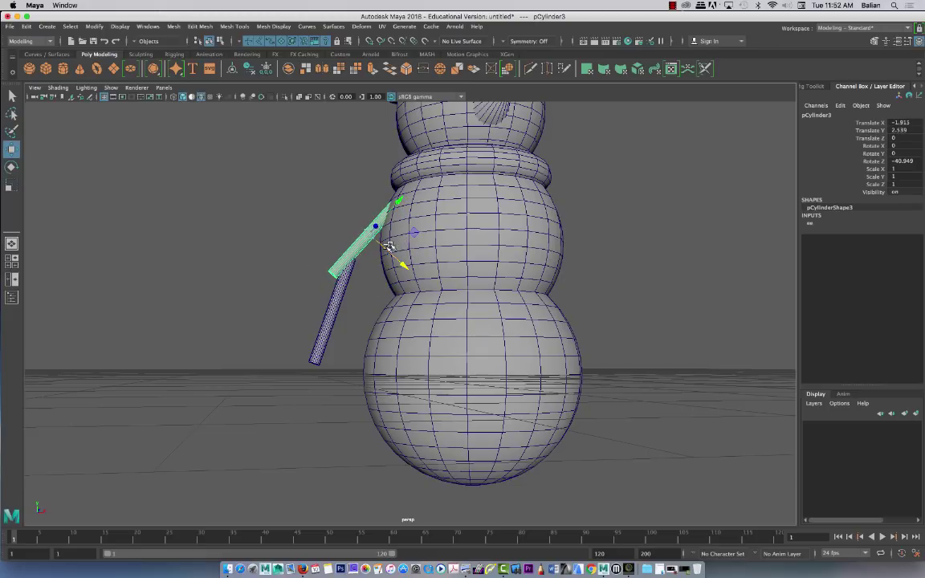
Shift the lower arm segment to about -2.69 in X and 1.18 in Y to join the upper arm, and clear the selection
left_click(345, 294)
left_click_drag(356, 319, 350, 320)
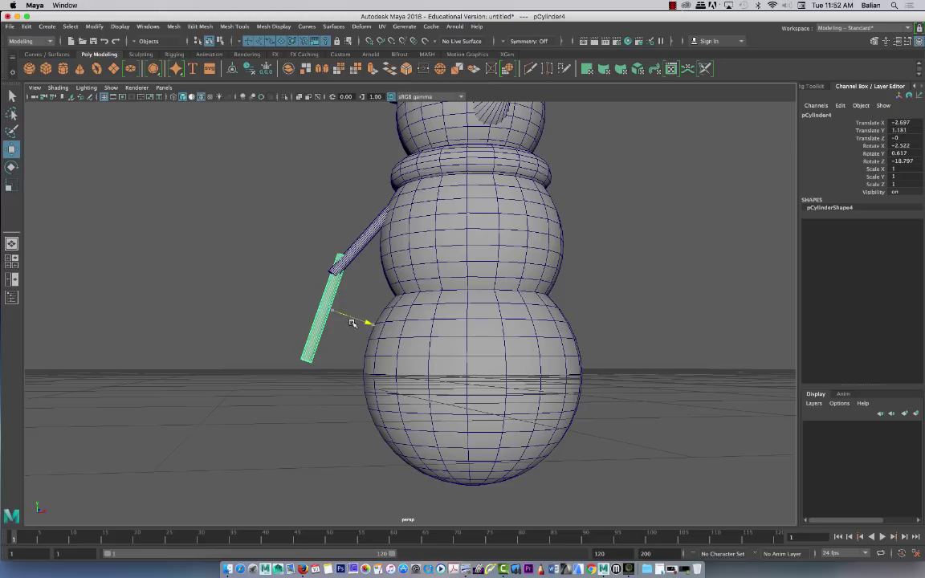
right_click_drag(269, 271, 159, 229, "alt")
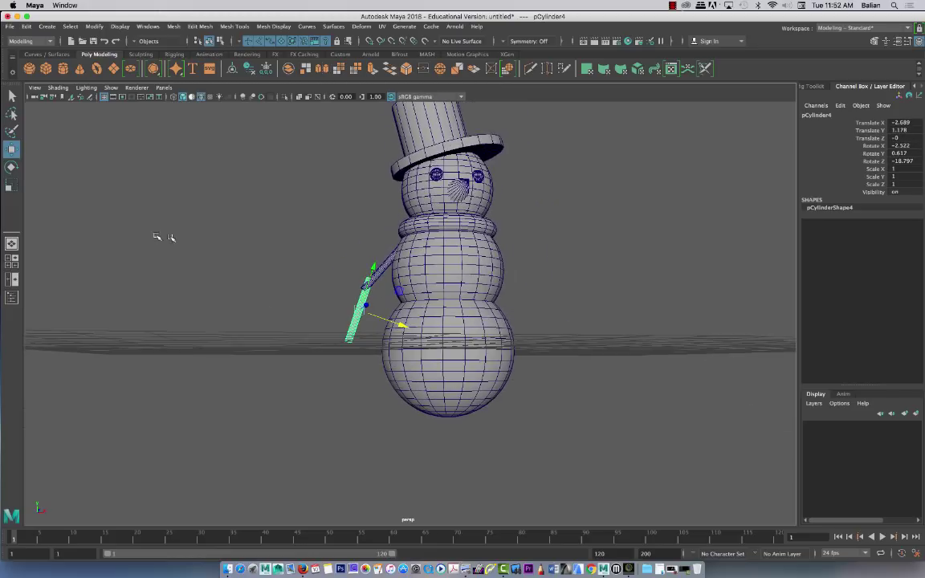
left_click_drag(201, 283, 160, 325, "alt")
left_click(220, 265)
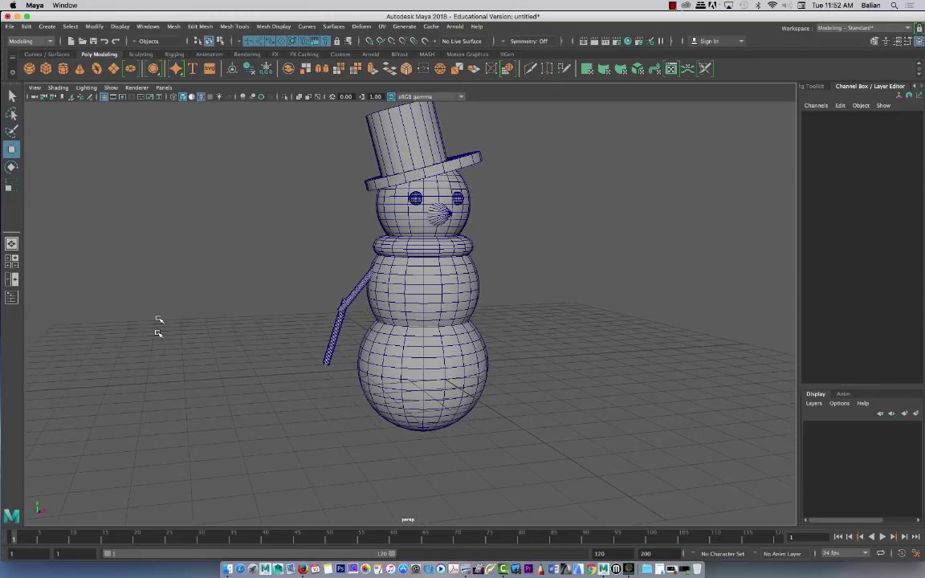
Turn off the wireframe overlay on the shaded model to check the smooth snowman, and turn it back on
left_click(58, 88)
left_click(65, 173)
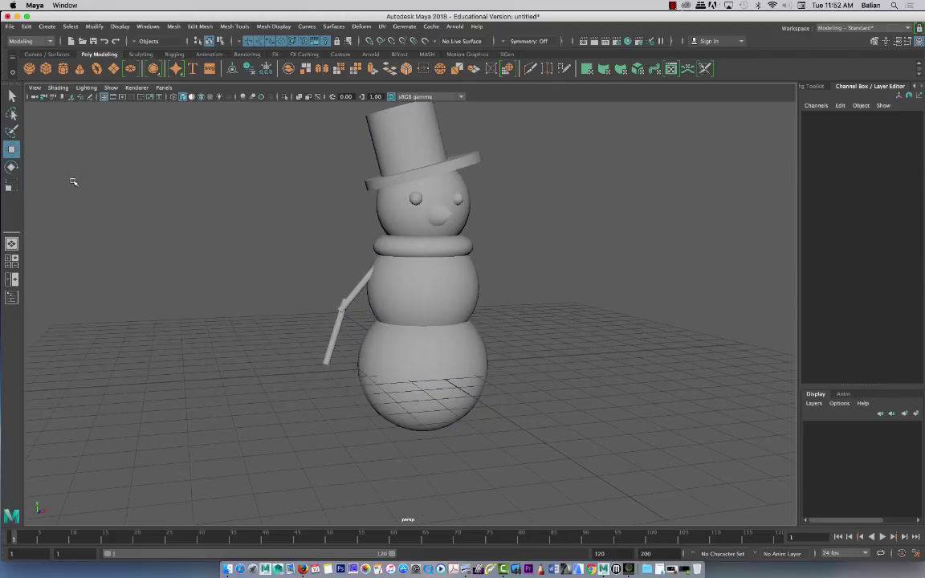
left_click(58, 88)
left_click(64, 172)
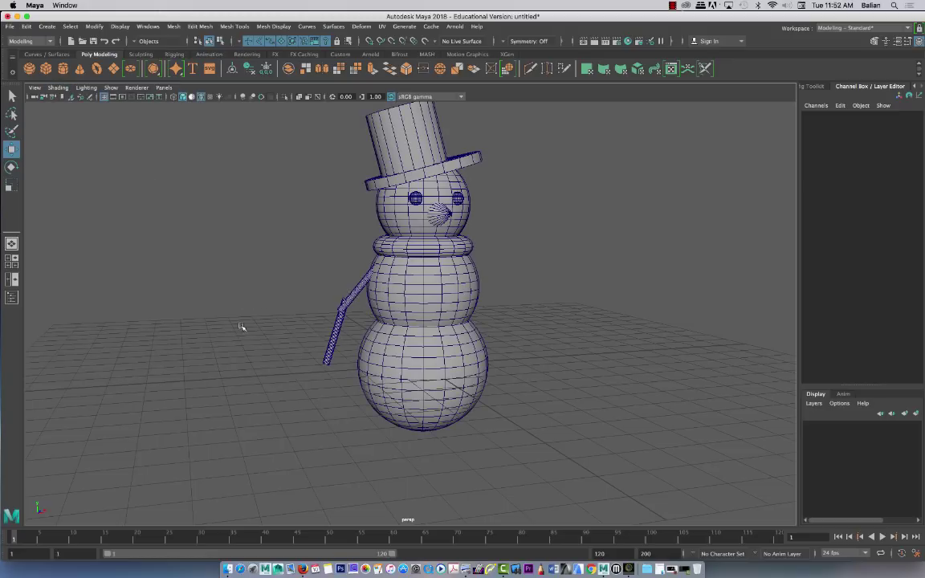
Slide the hat brim along its own X axis to about -0.22 in X and 5.79 in Y
mouse_move(241, 327)
left_mouse_down("alt")
mouse_move(213, 355)
mouse_move(233, 341)
left_mouse_up("alt")
left_click(371, 239)
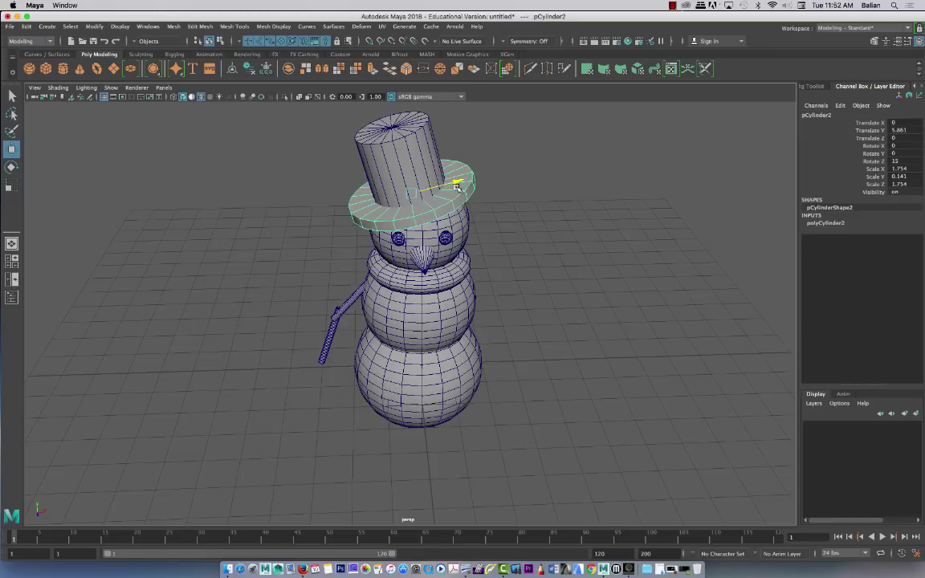
left_click_drag(456, 187, 449, 190)
left_click_drag(253, 257, 317, 243, "alt")
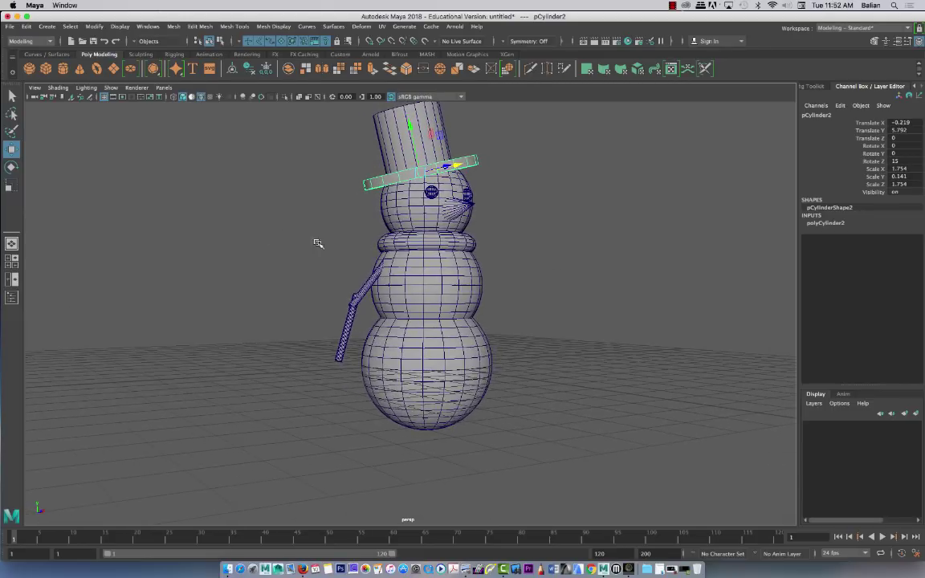
Duplicate the lower arm segment as a finger, scaled uniformly to about 0.62 and slid down to about -3.03 in X and 0.18 in Y
left_click(349, 329)
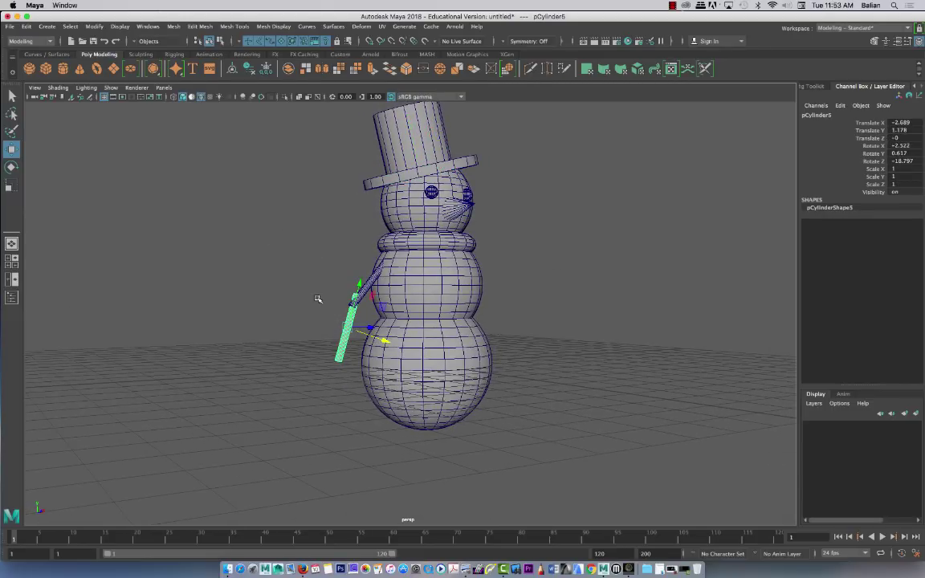
left_click_drag(374, 327, 363, 350)
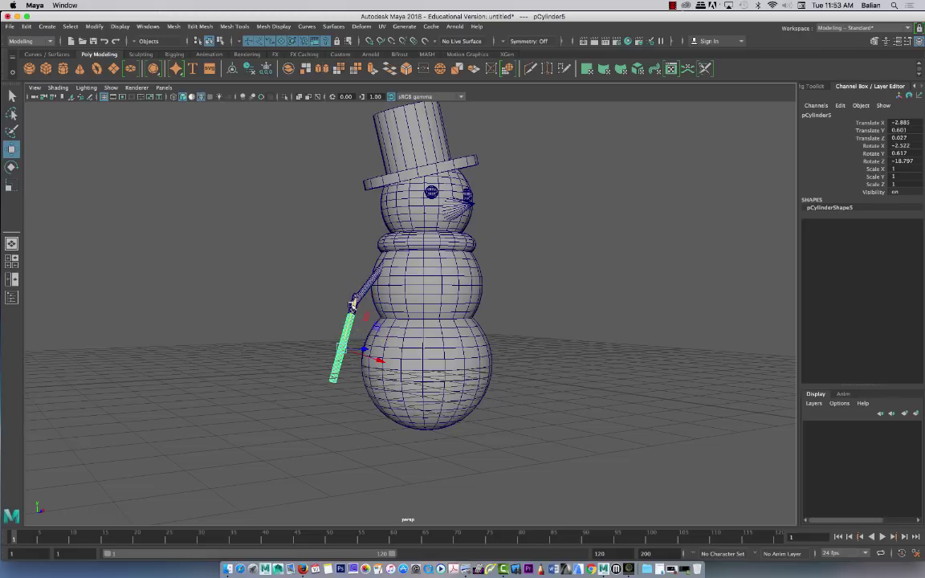
key("r")
left_click_drag(293, 359, 312, 346, "alt")
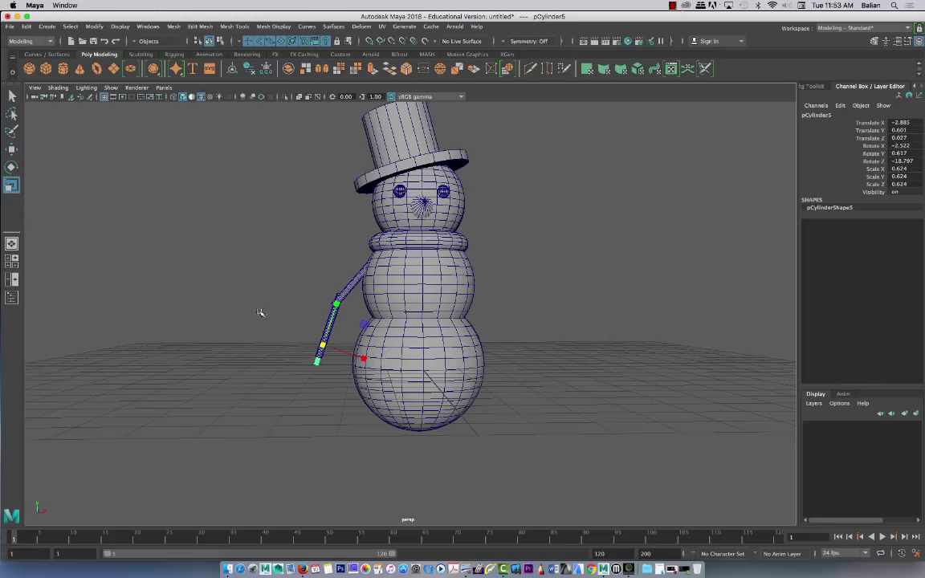
key("w")
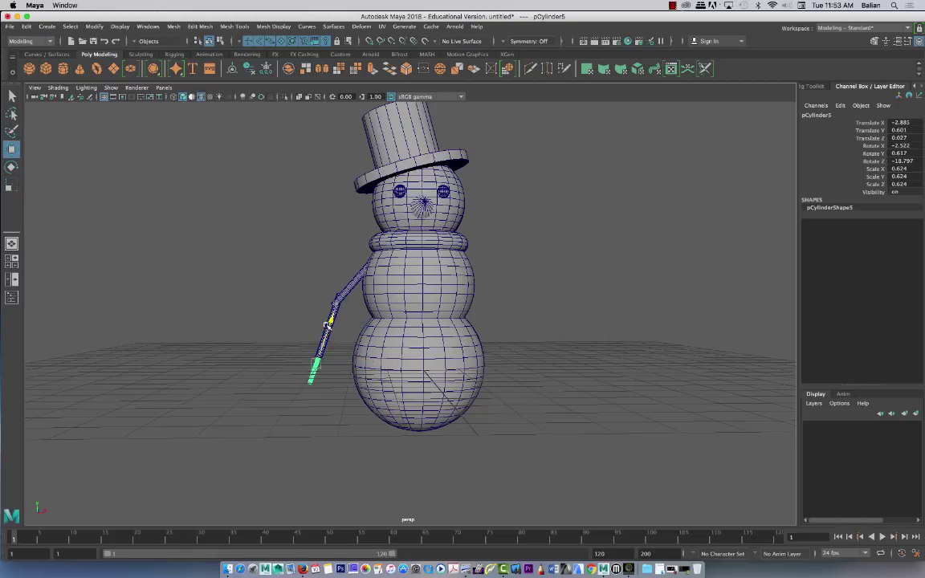
Tilt the finger to about -33.4 degrees in Z and shorten it to about 0.39 in Y scale
key("e")
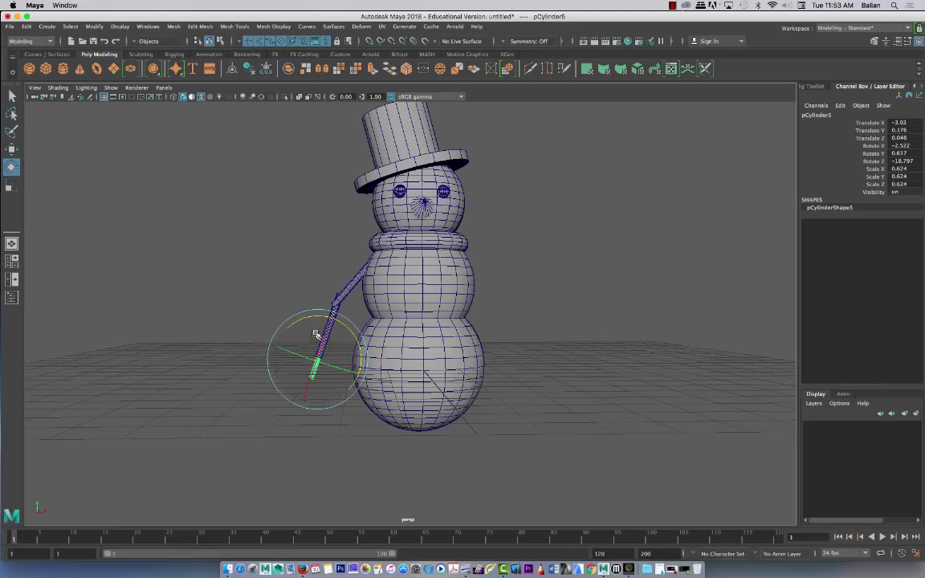
left_click_drag(306, 318, 319, 316)
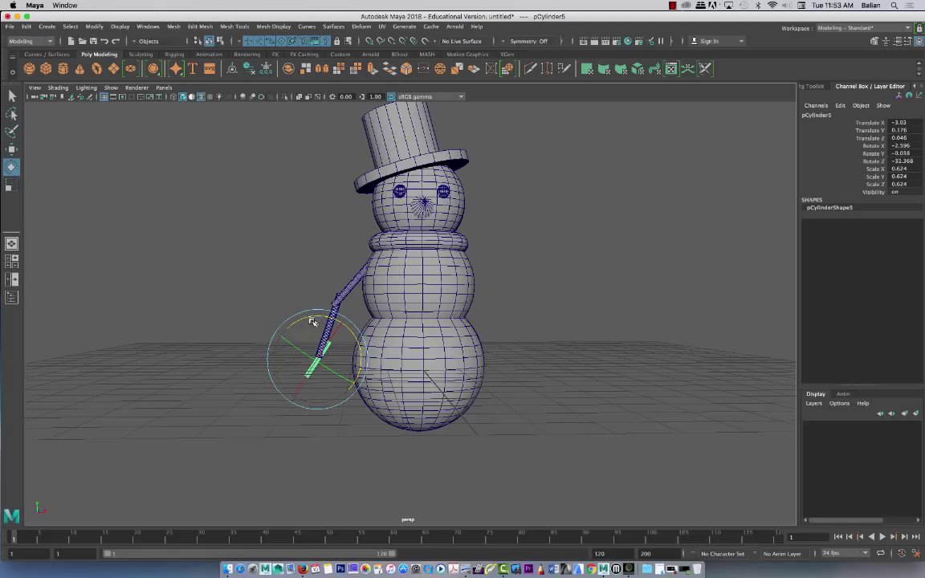
key("r")
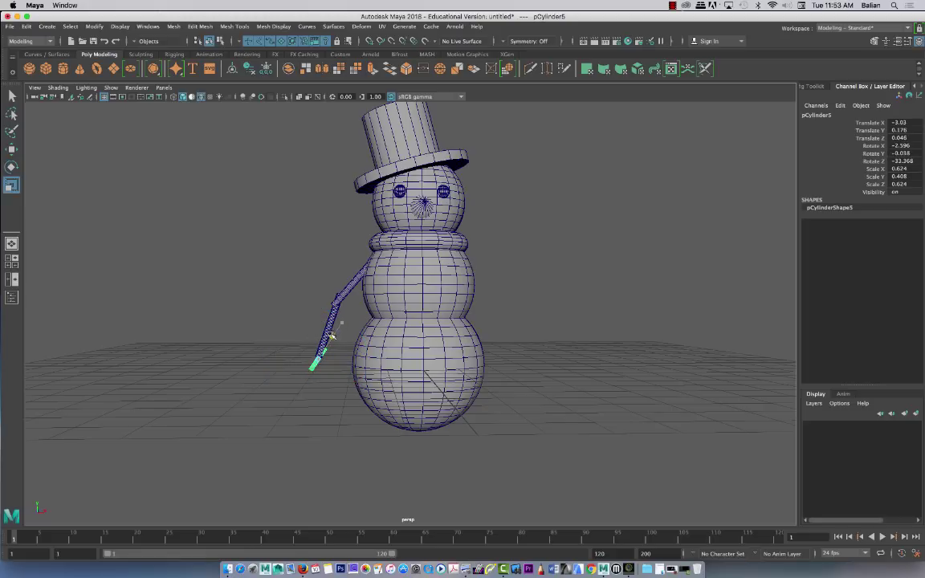
Fit the finger against the lower end of the arm at about -3.26 in X and 0 in Y
key("w")
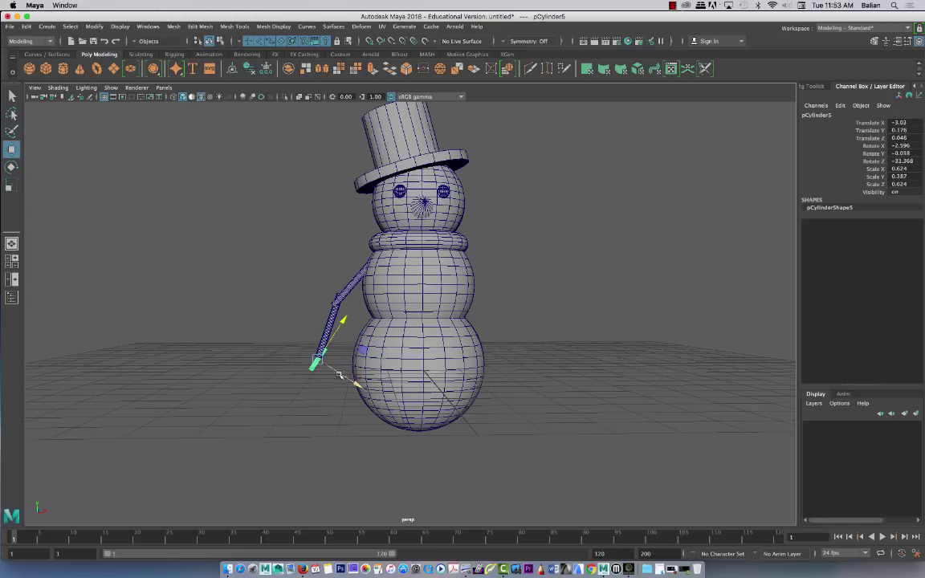
left_click_drag(339, 375, 334, 374)
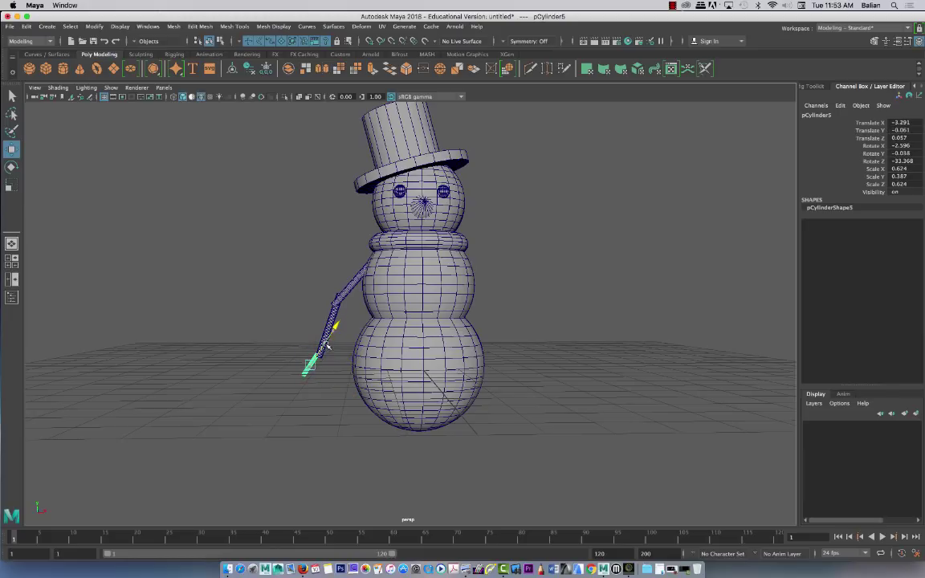
right_click_drag(245, 306, 380, 434, "alt")
Duplicate the finger beside the first at about -3.09 in X and -0.12 in Y, and tilt the copy to about 12.2 degrees in Z
middle_click_drag(235, 462, 336, 397, "alt")
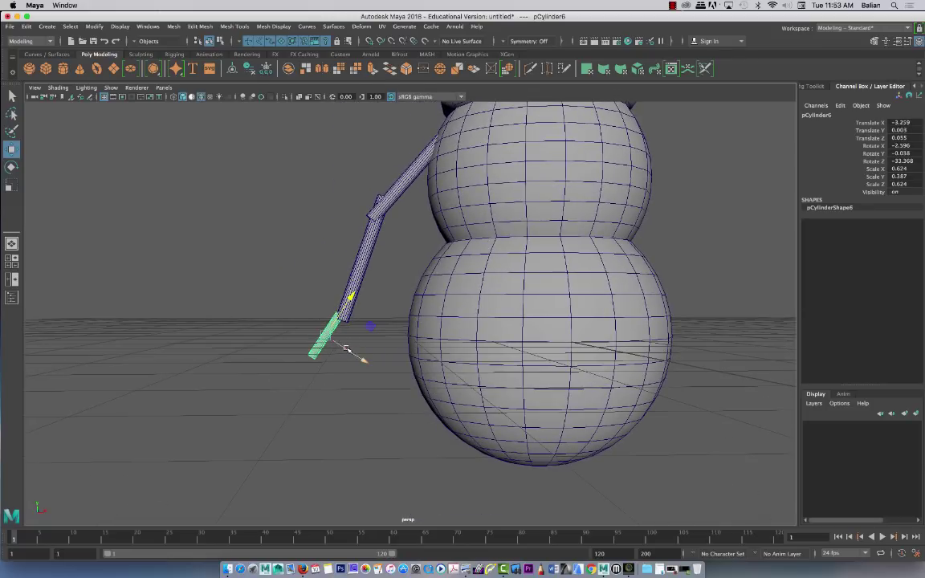
left_click_drag(346, 349, 360, 336)
key("e")
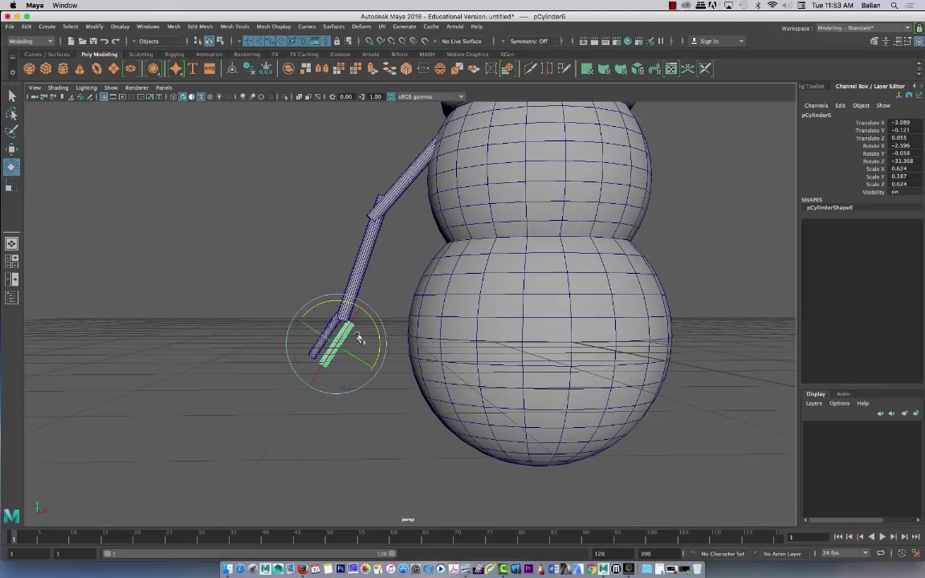
left_click_drag(318, 307, 348, 297)
Move the second finger to the arm's end at about -2.86 in X and 0.14 in Y, and scale it down slightly
key("w")
key("r")
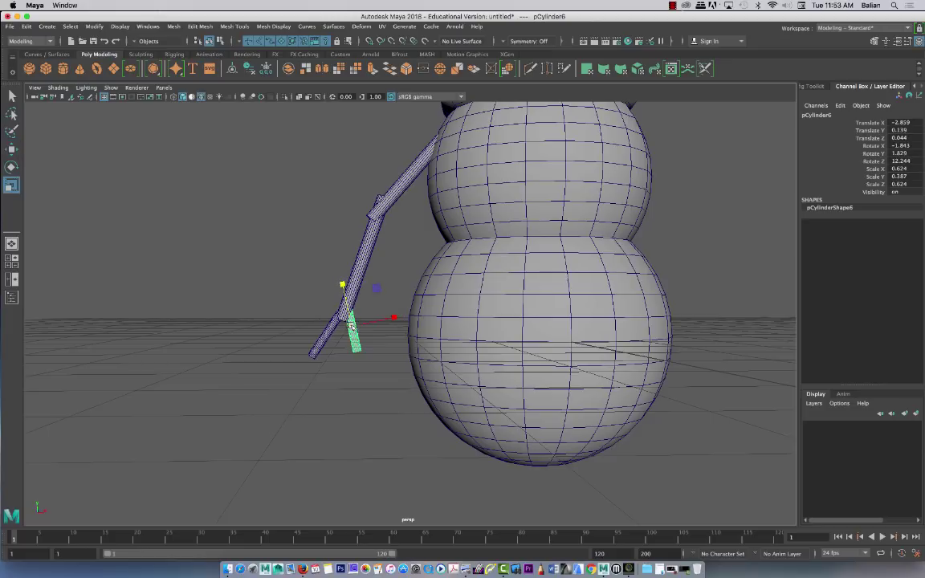
left_click(337, 331)
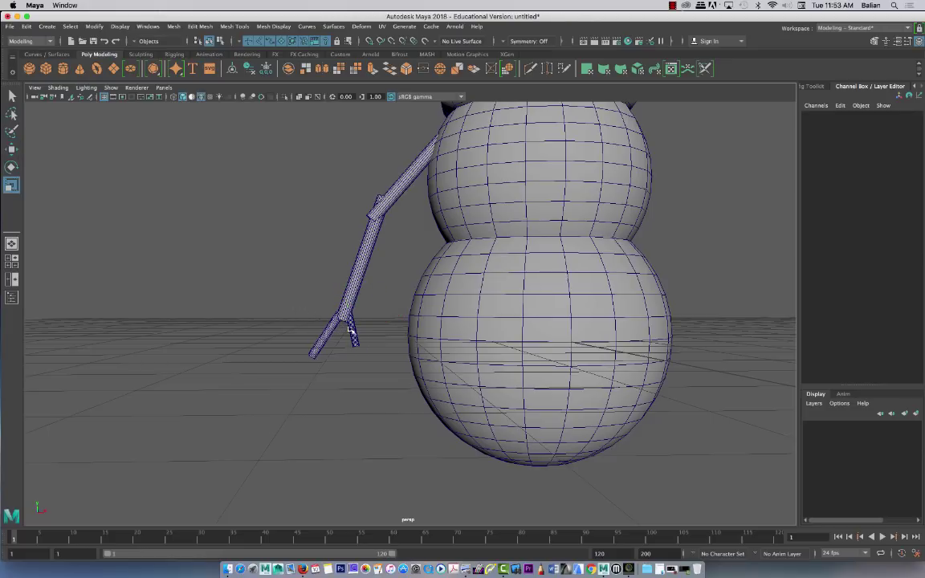
left_click(338, 341)
left_click(293, 293)
left_click_drag(271, 289, 298, 307, "alt")
right_click_drag(310, 318, 157, 225, "alt")
left_click_drag(266, 297, 255, 338, "alt")
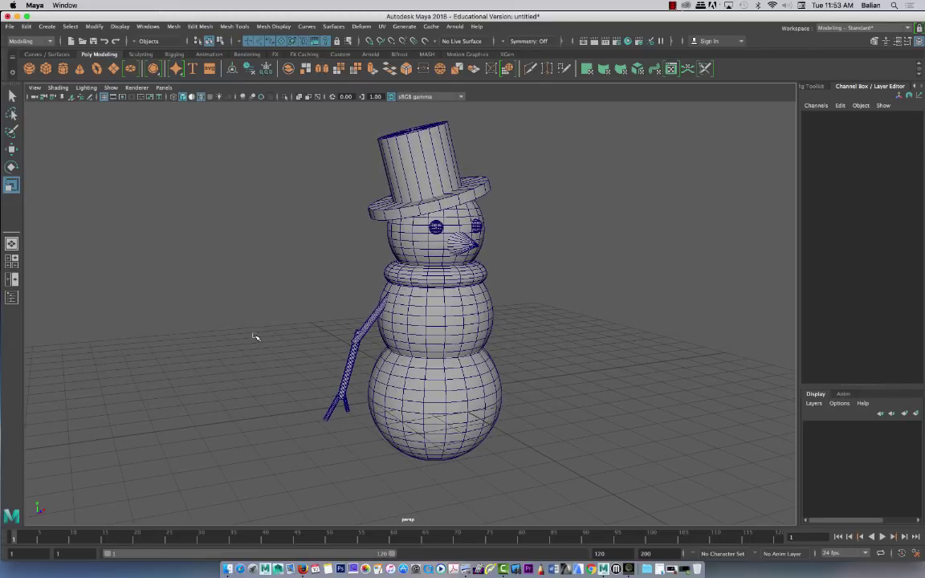
left_click(673, 7)
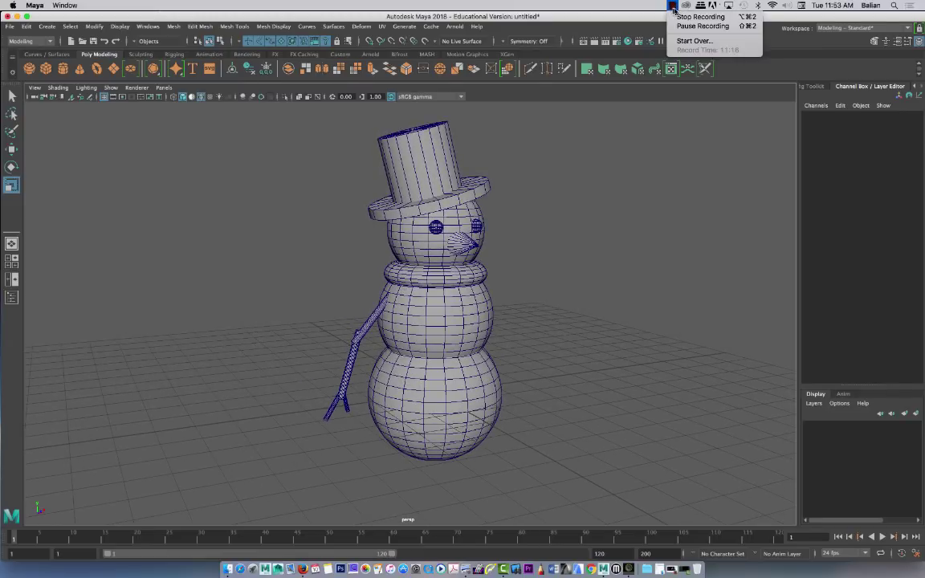